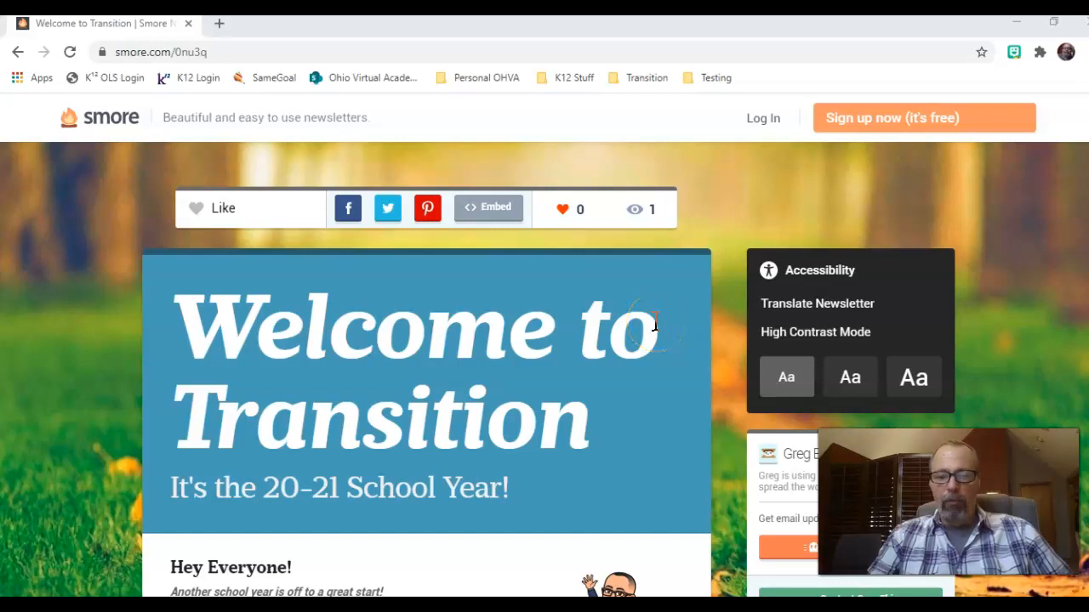
# Scroll the Smore newsletter down to the Getting to Know You section's Student Info Survey.pdf row.
pyautogui.scroll(-2, 655, 324)
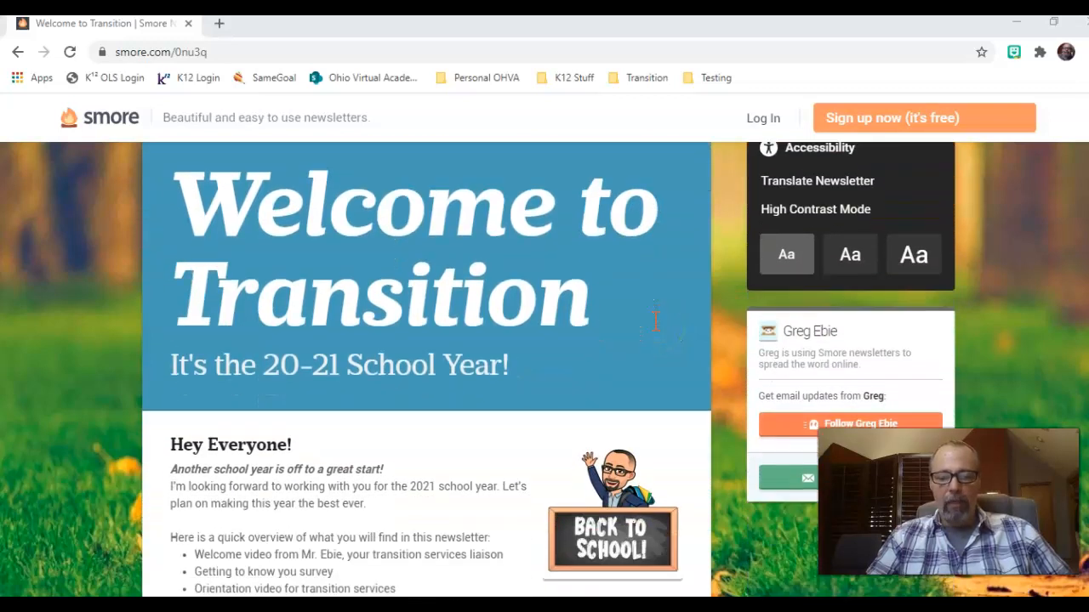
pyautogui.scroll(-3, 655, 321)
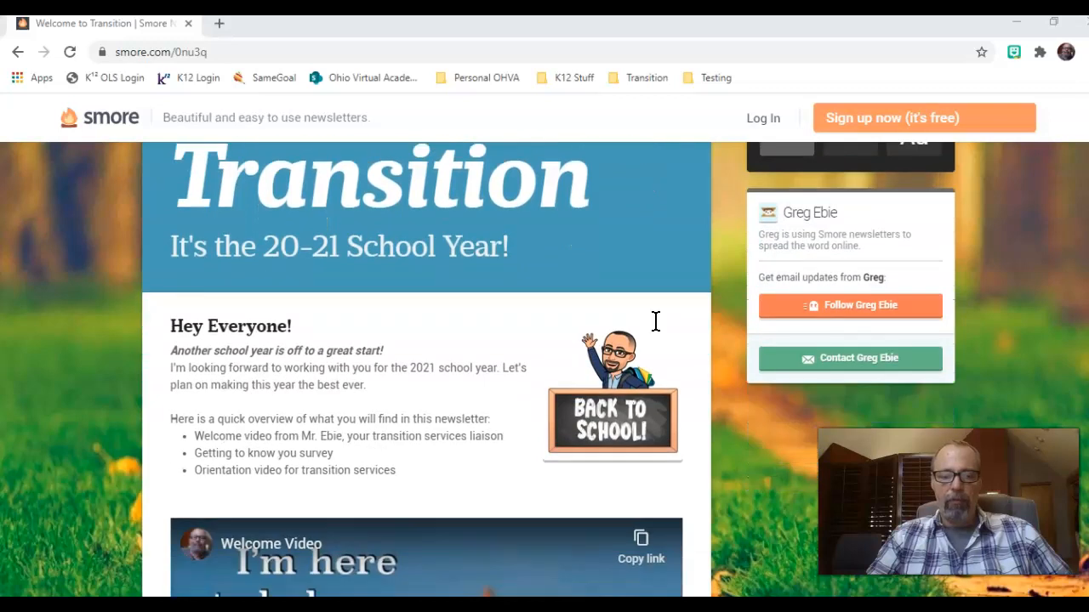
pyautogui.scroll(-3, 655, 324)
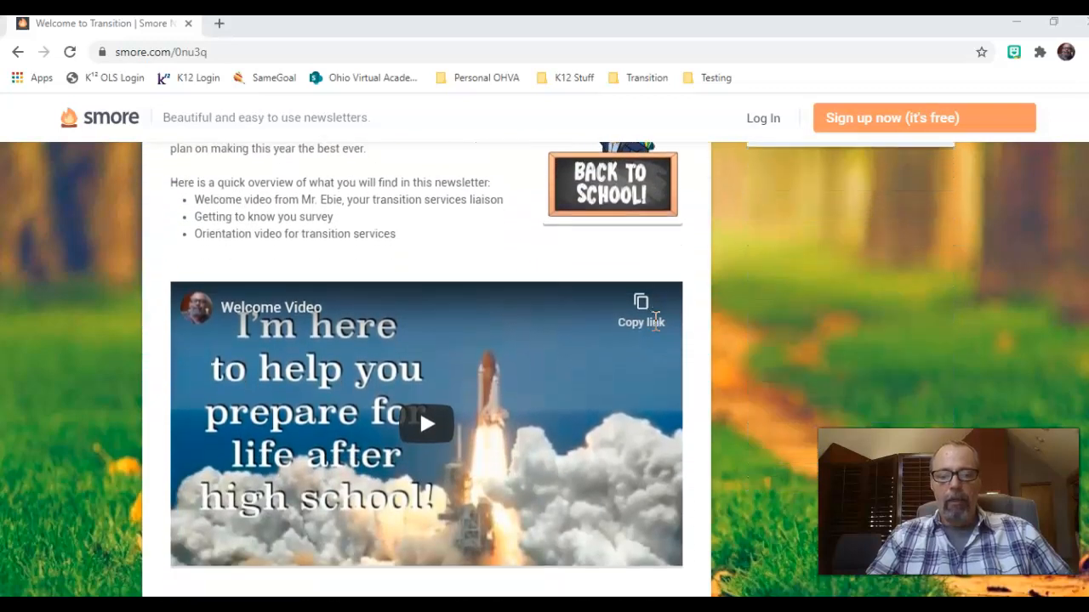
pyautogui.scroll(-7, 655, 321)
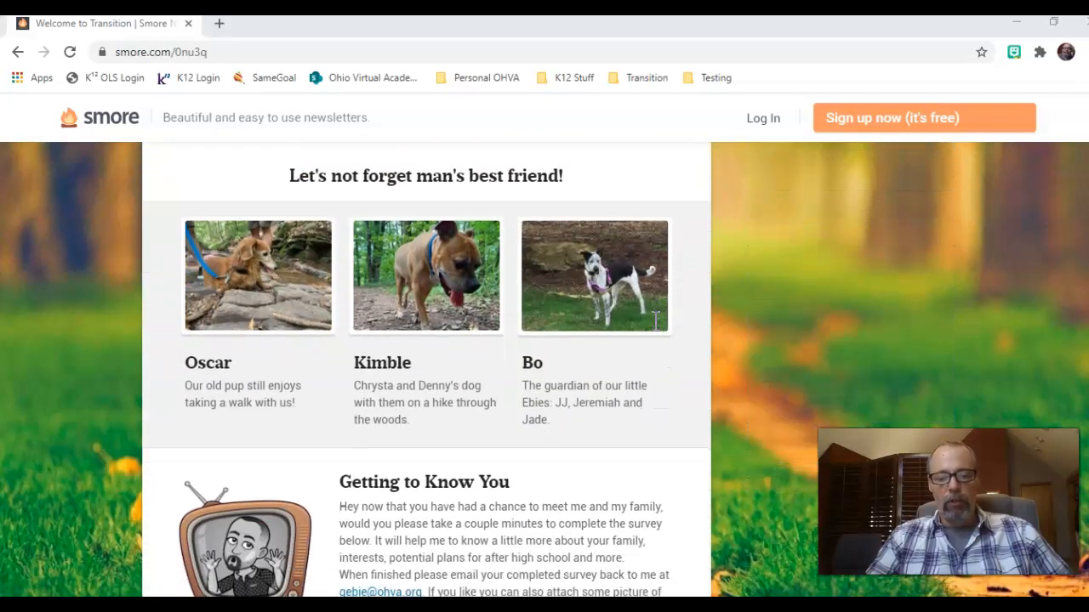
pyautogui.scroll(-3, 655, 321)
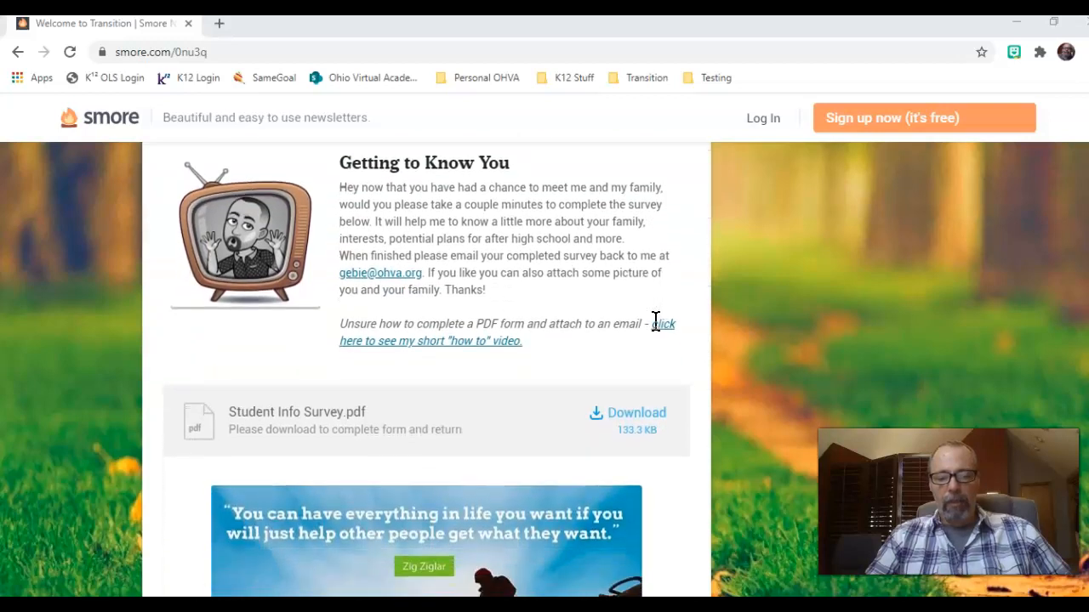
# Download Student Info Survey.pdf and open it with the system's default PDF viewer.
pyautogui.click(647, 316)
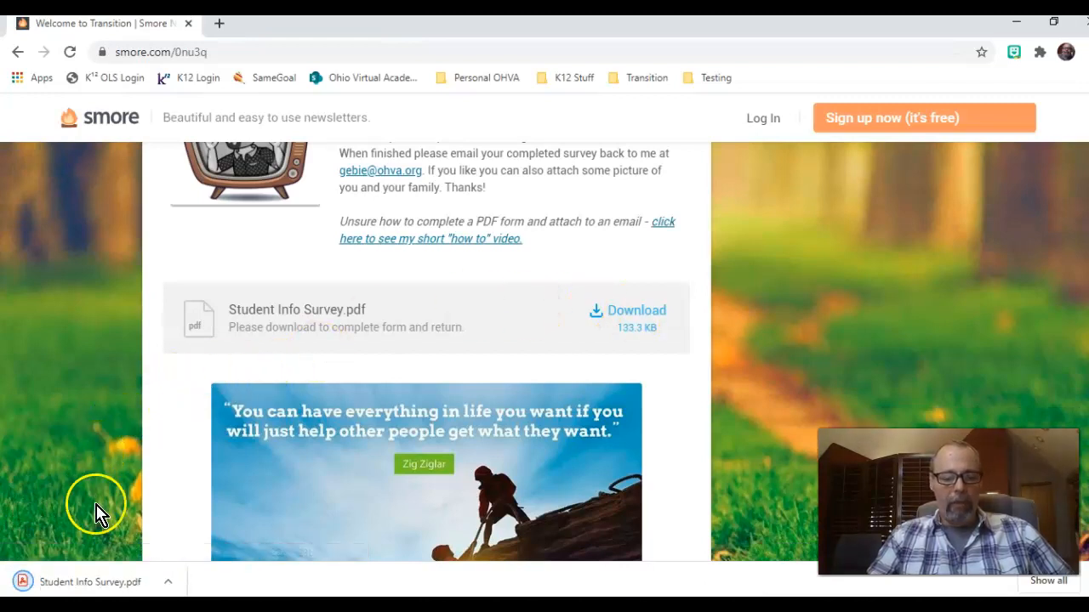
pyautogui.click(169, 584)
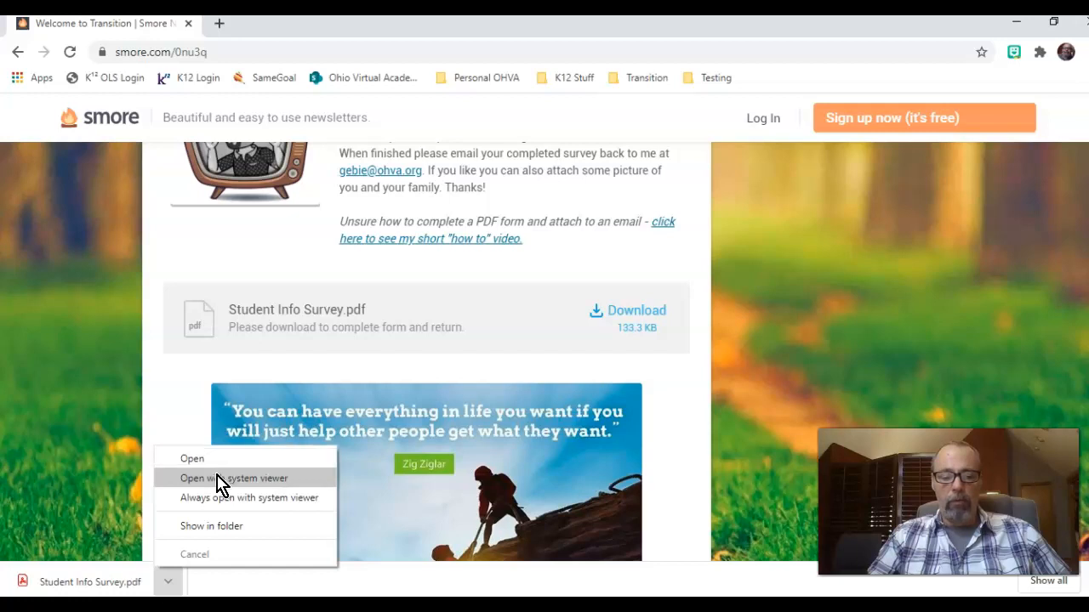
pyautogui.click(253, 481)
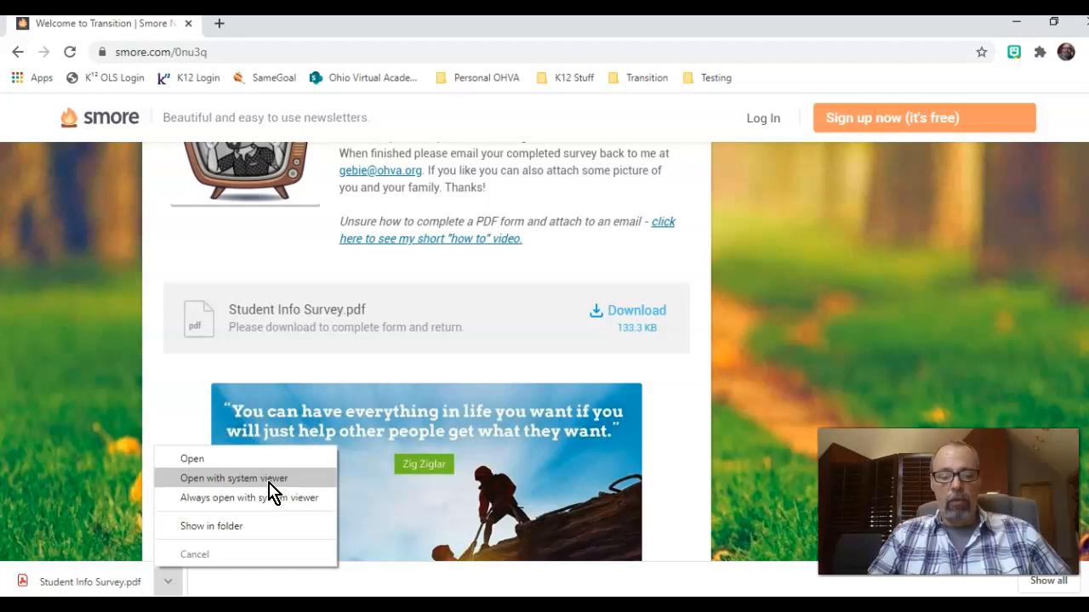
pyautogui.click(270, 481)
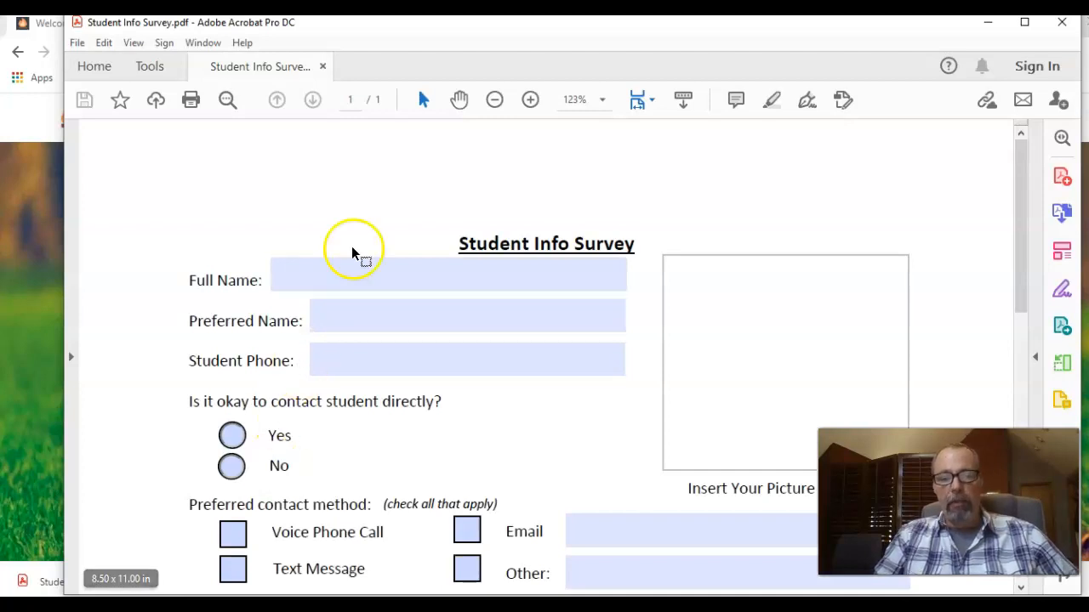
# Enter the student's full name and preferred nickname into the survey's name fields.
pyautogui.click(300, 280)
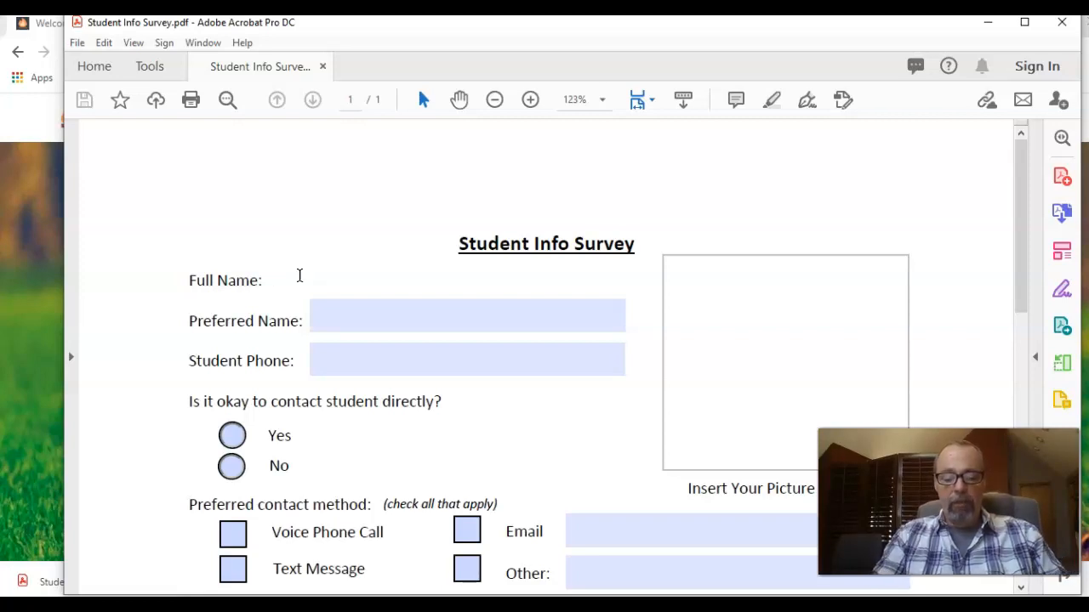
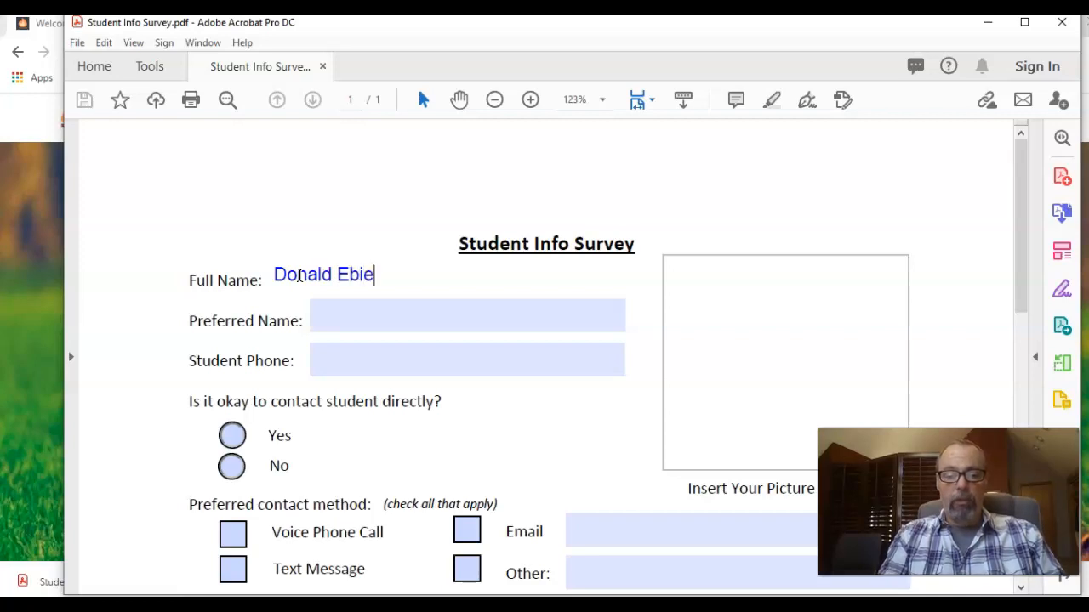
pyautogui.click(343, 316)
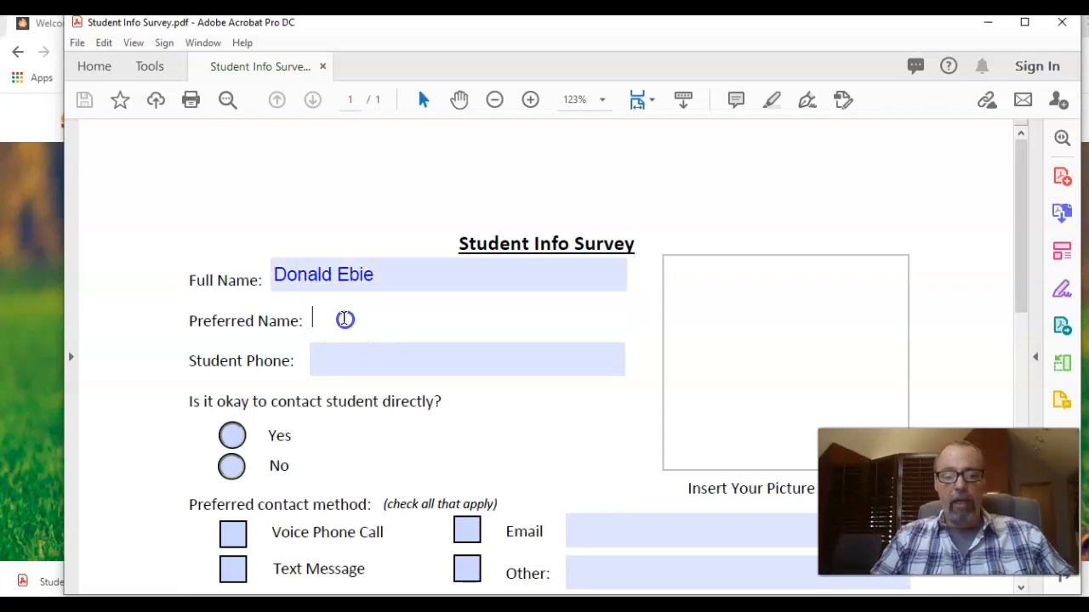
pyautogui.click(360, 277)
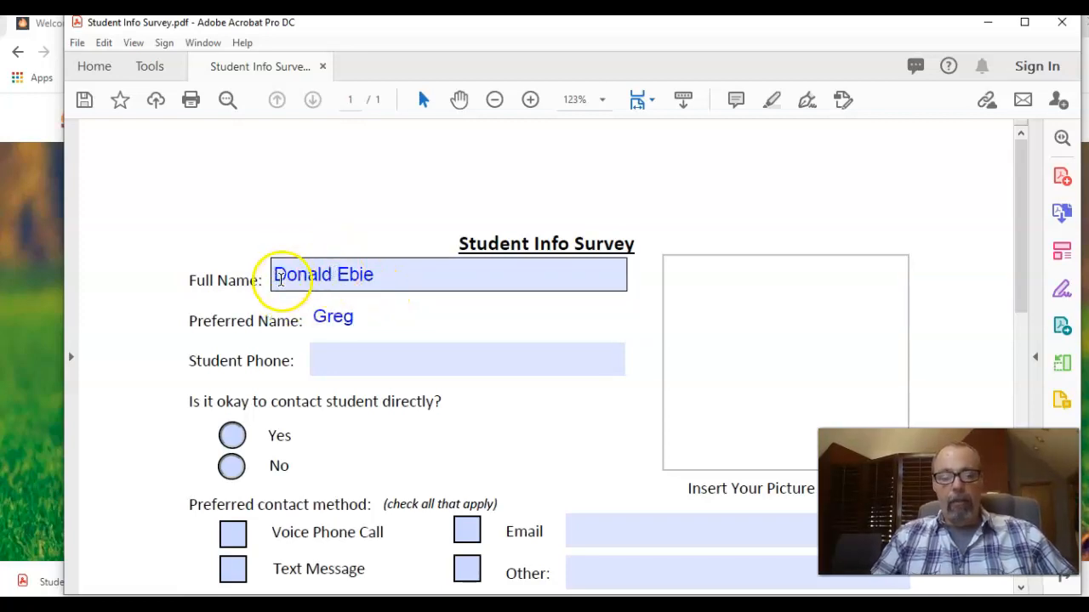
pyautogui.press('Tab')
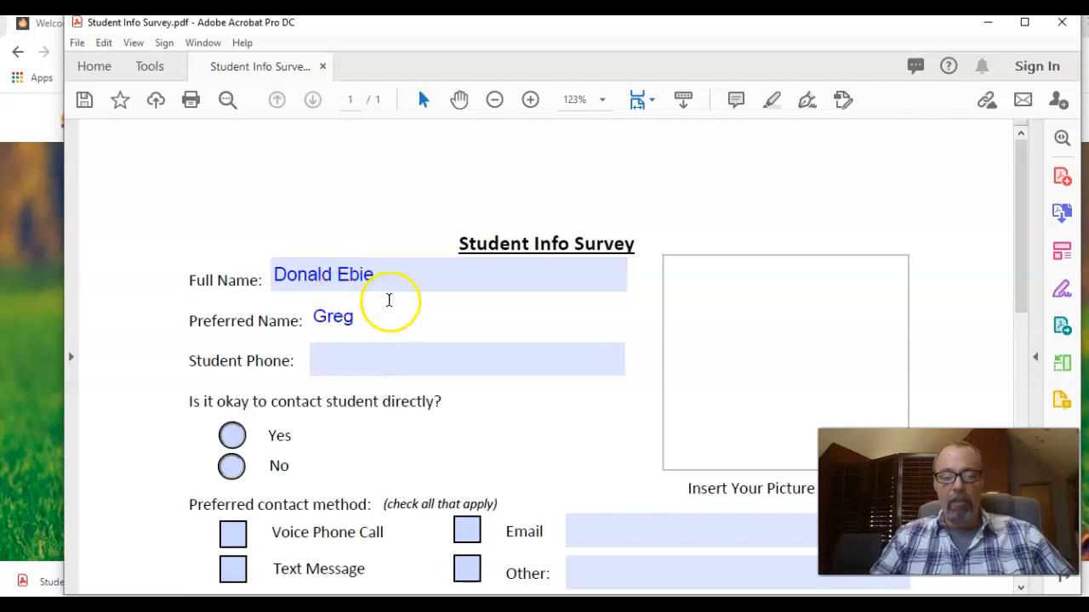
pyautogui.click(359, 365)
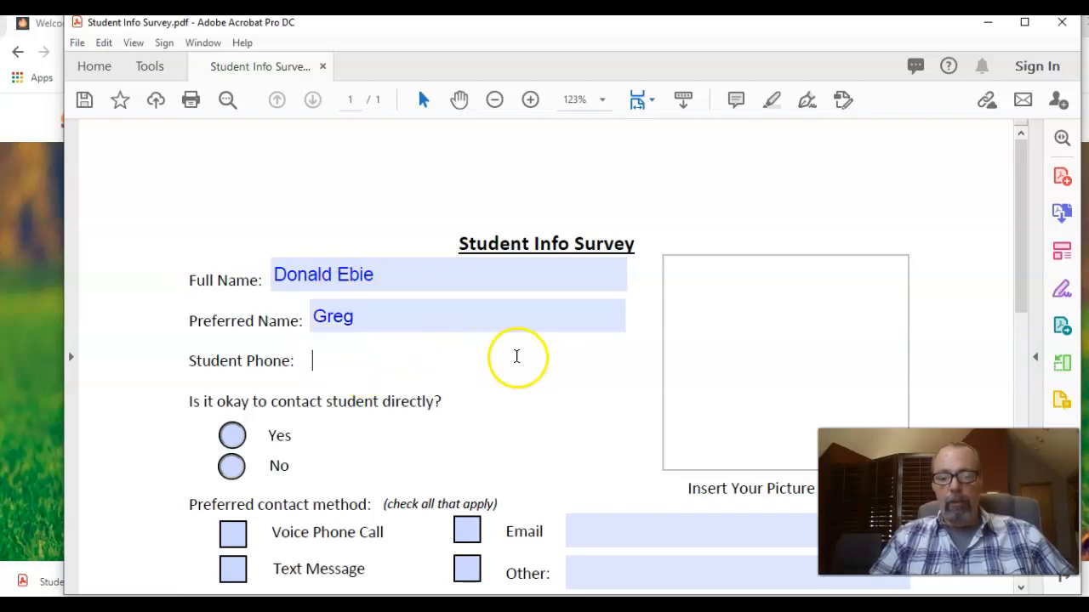
# Place the student's photo from Pictures > Camera Roll into the Insert Your Picture box.
pyautogui.click(764, 323)
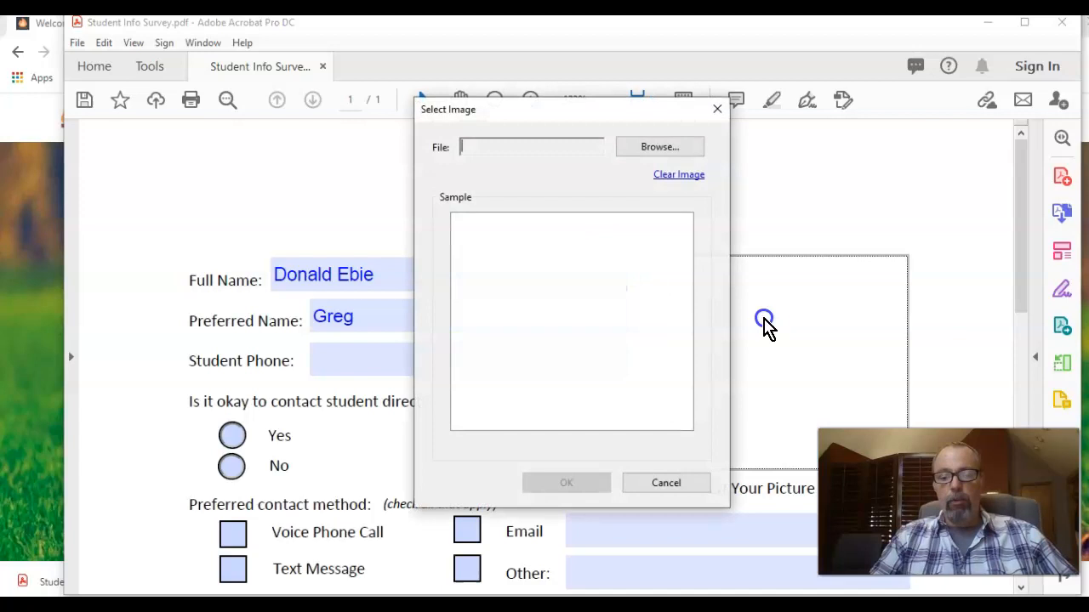
pyautogui.click(654, 147)
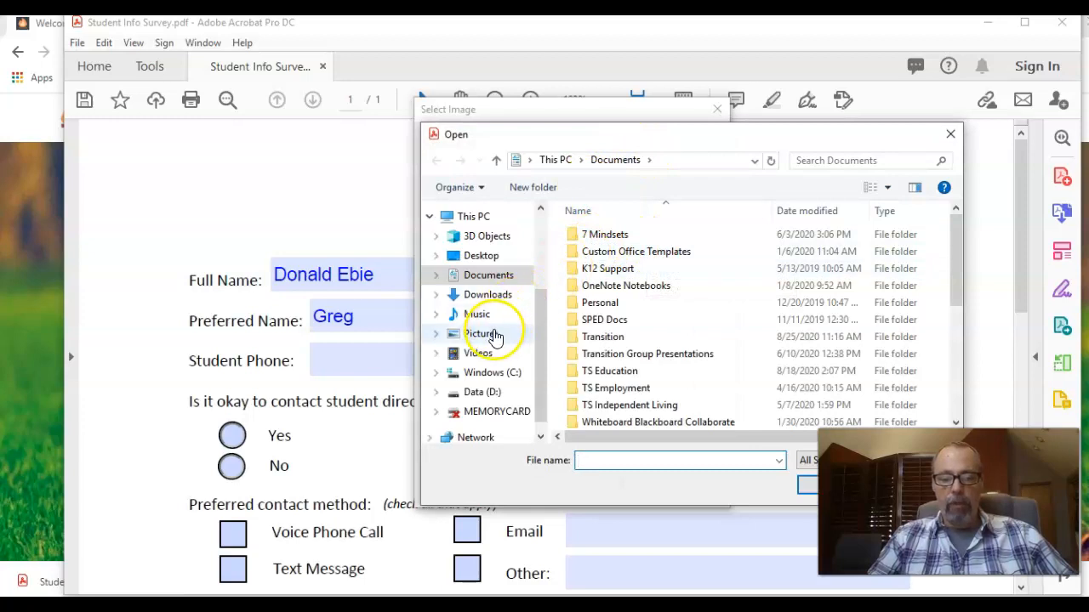
pyautogui.click(495, 337)
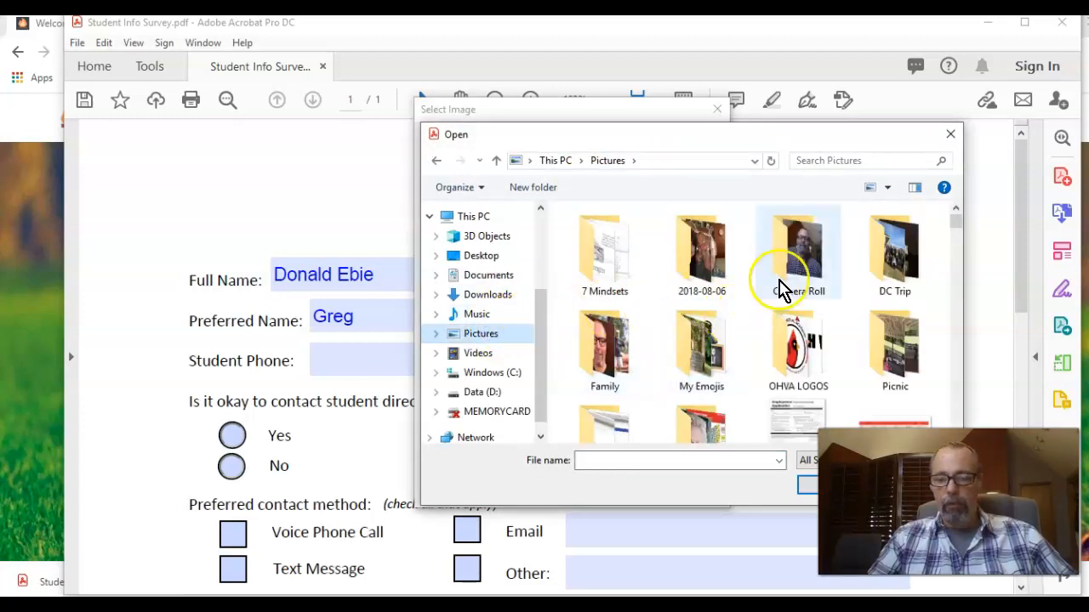
pyautogui.doubleClick(785, 285)
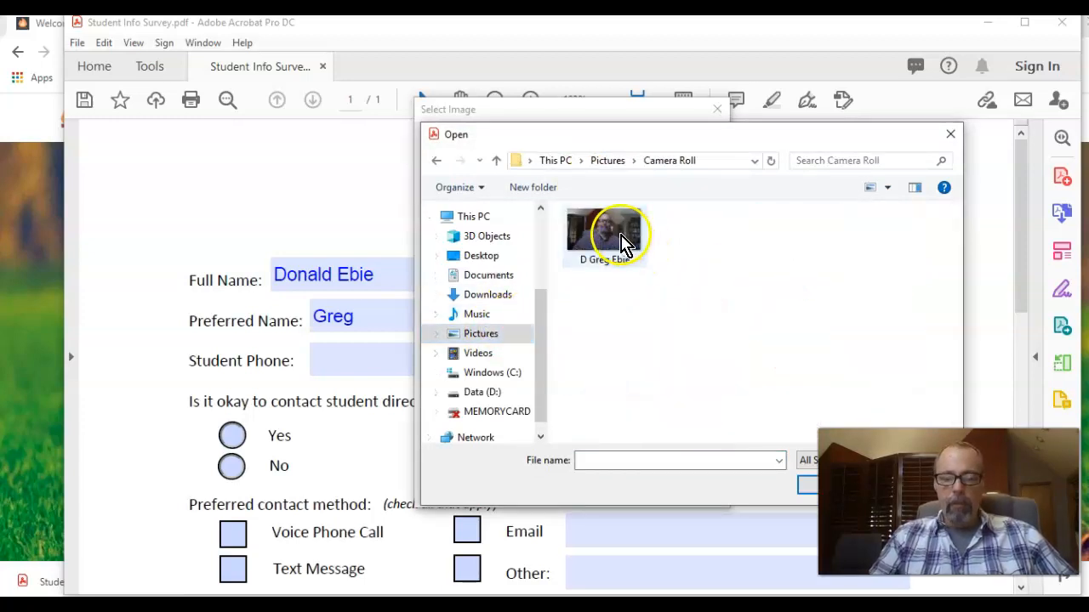
pyautogui.doubleClick(606, 238)
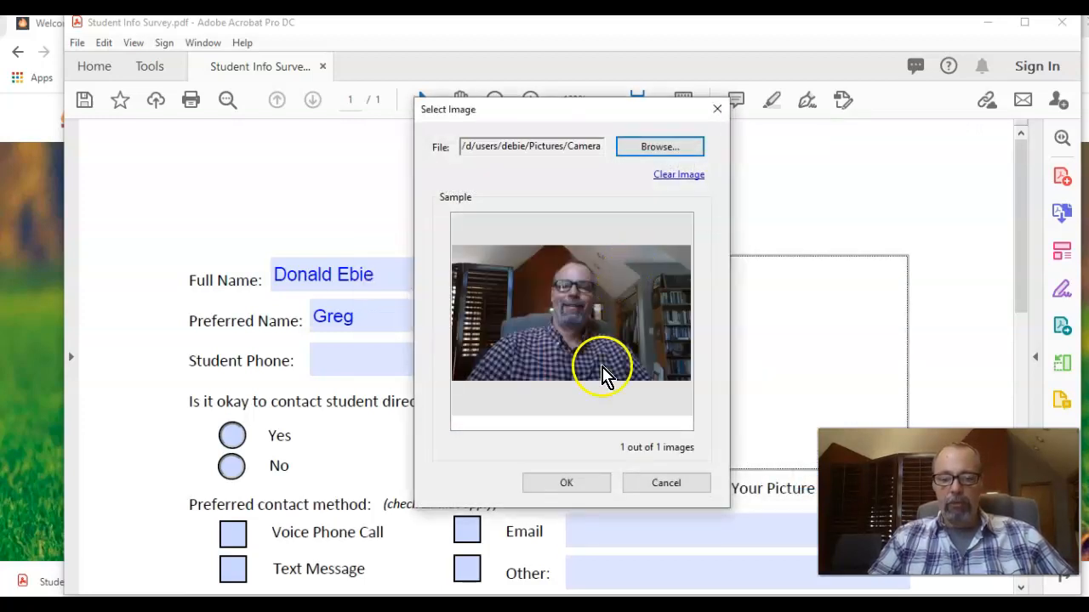
pyautogui.click(570, 482)
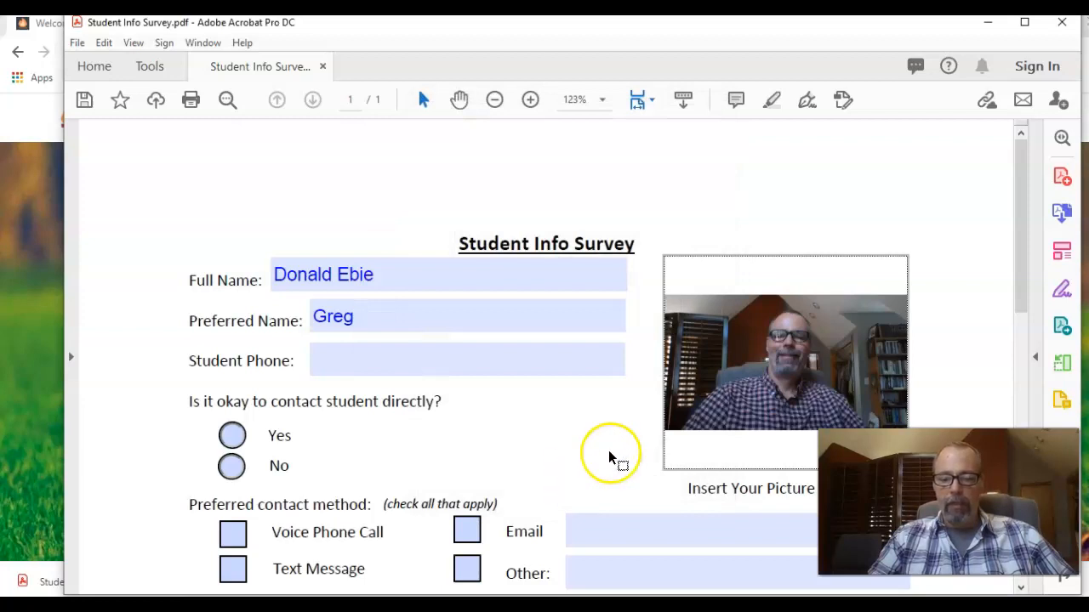
# Enter the student's phone number and answer Yes to contacting the student directly.
pyautogui.click(363, 364)
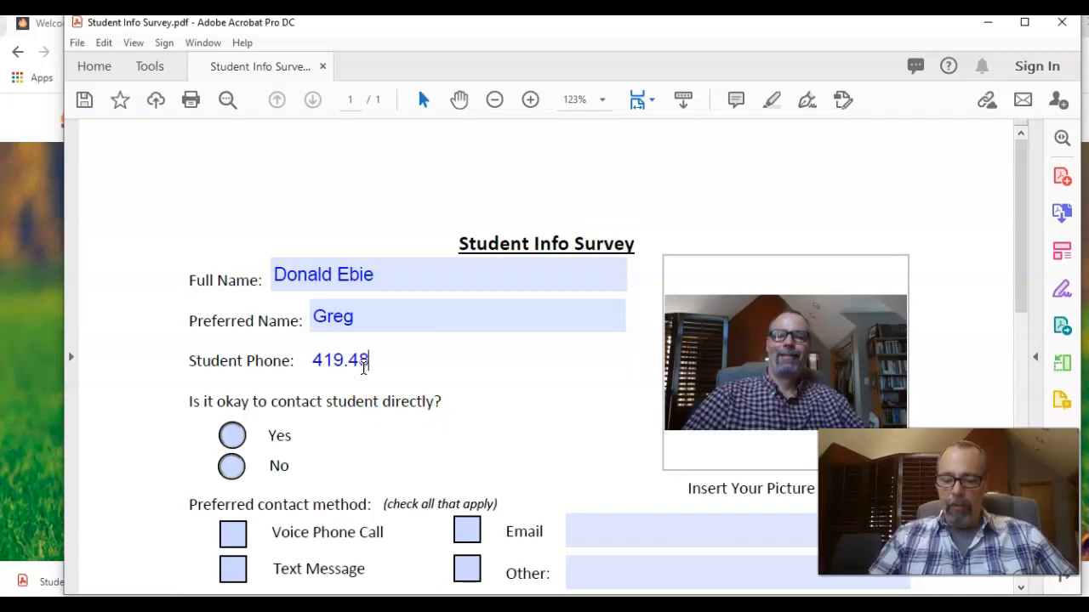
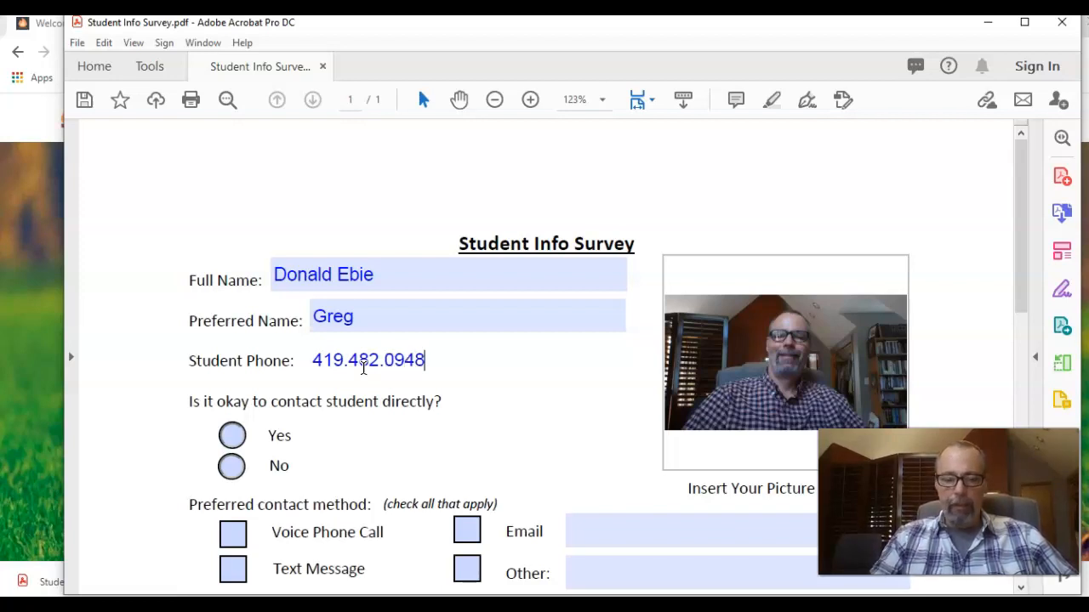
pyautogui.click(438, 370)
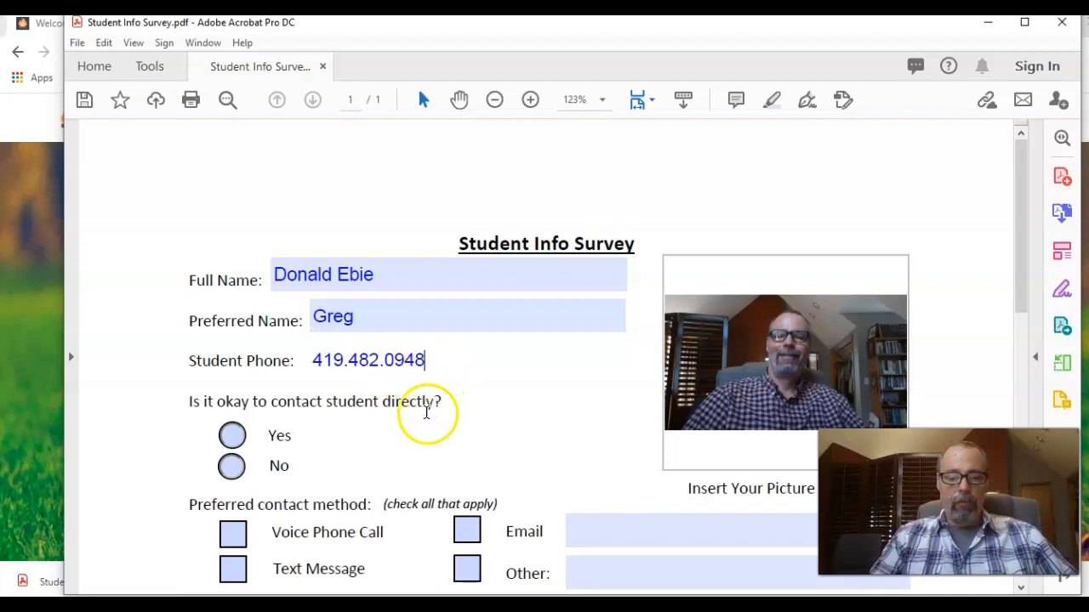
pyautogui.click(226, 437)
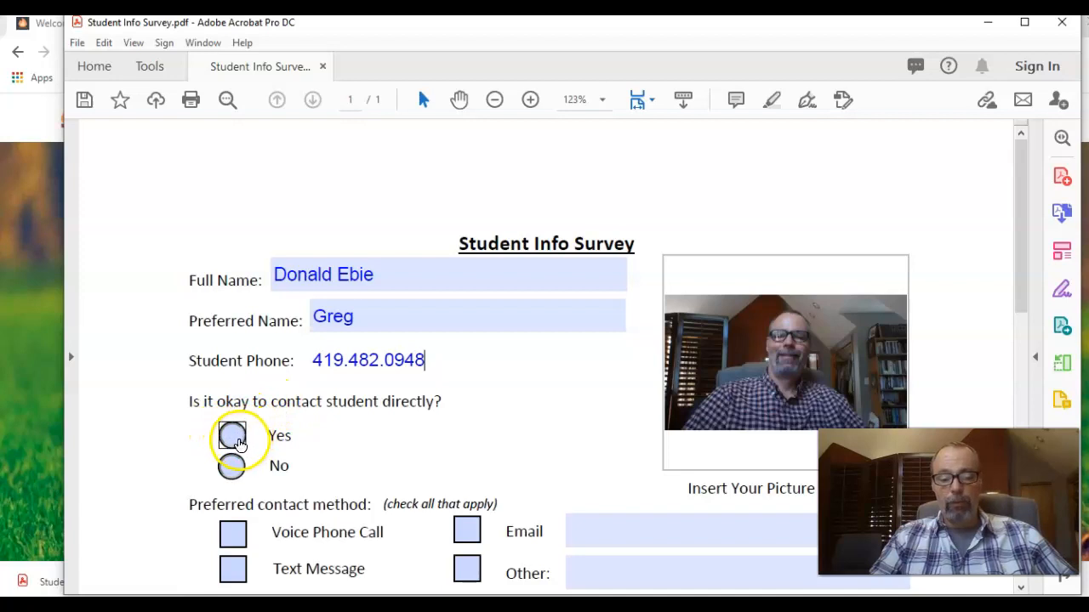
pyautogui.click(236, 444)
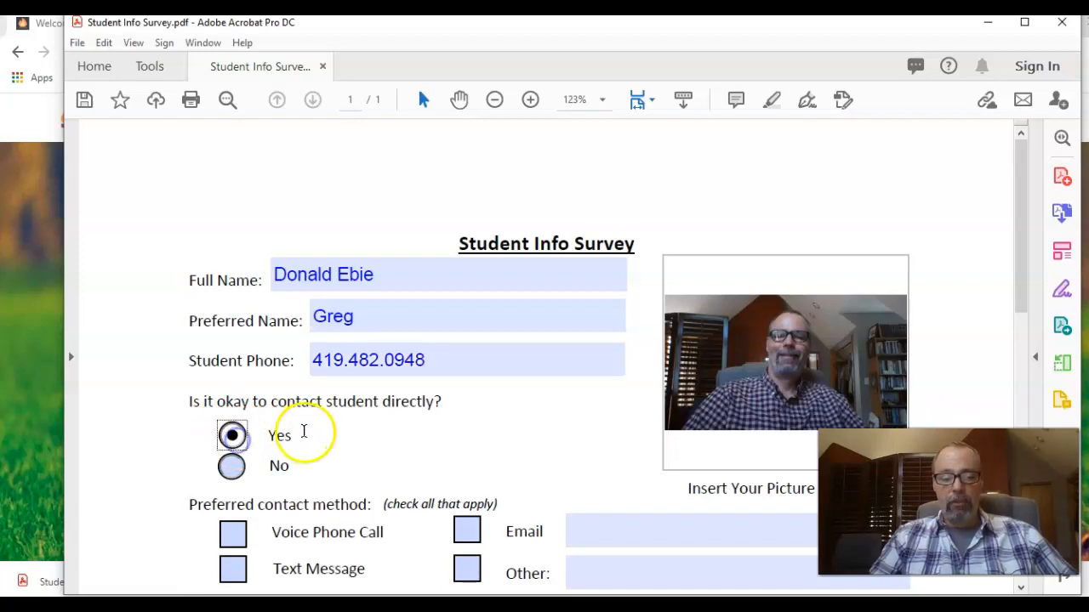
pyautogui.click(228, 471)
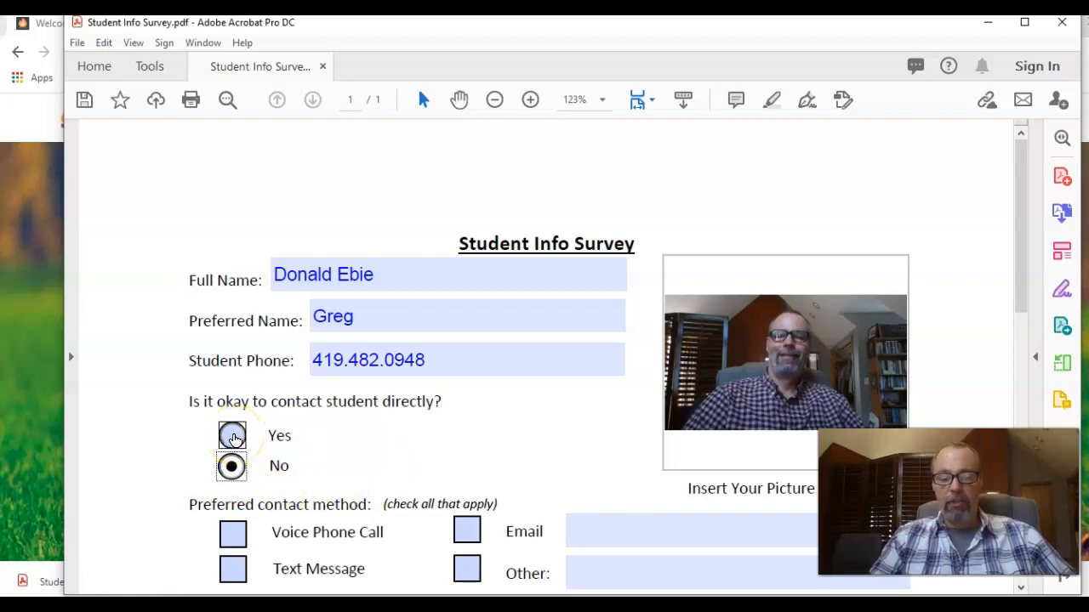
pyautogui.click(235, 439)
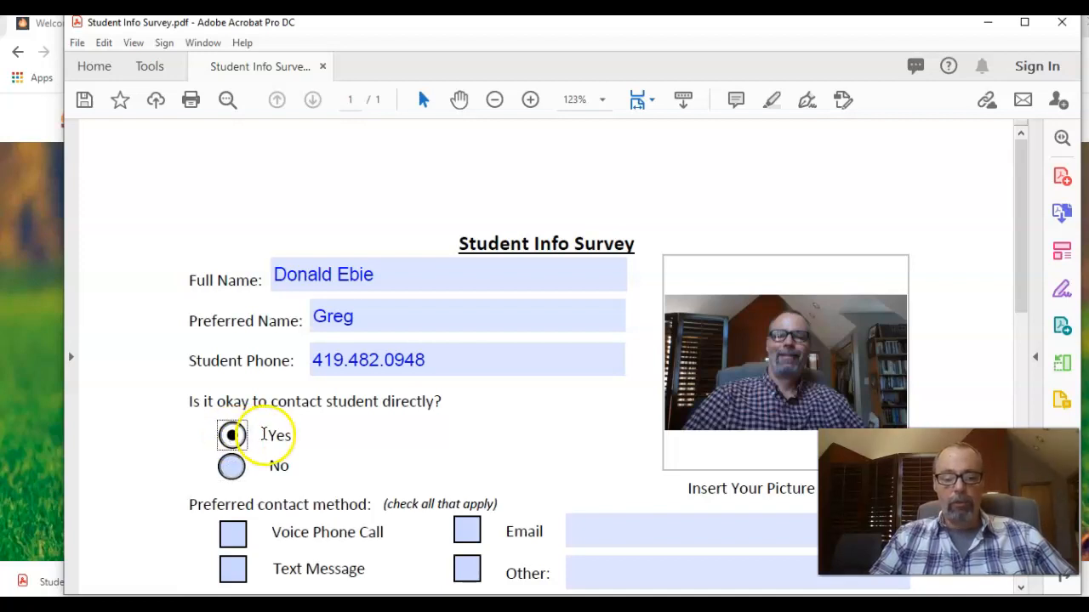
# Tick Text Message and Email as contact methods and type placeholder text in the Email field.
pyautogui.scroll(-2, 330, 435)
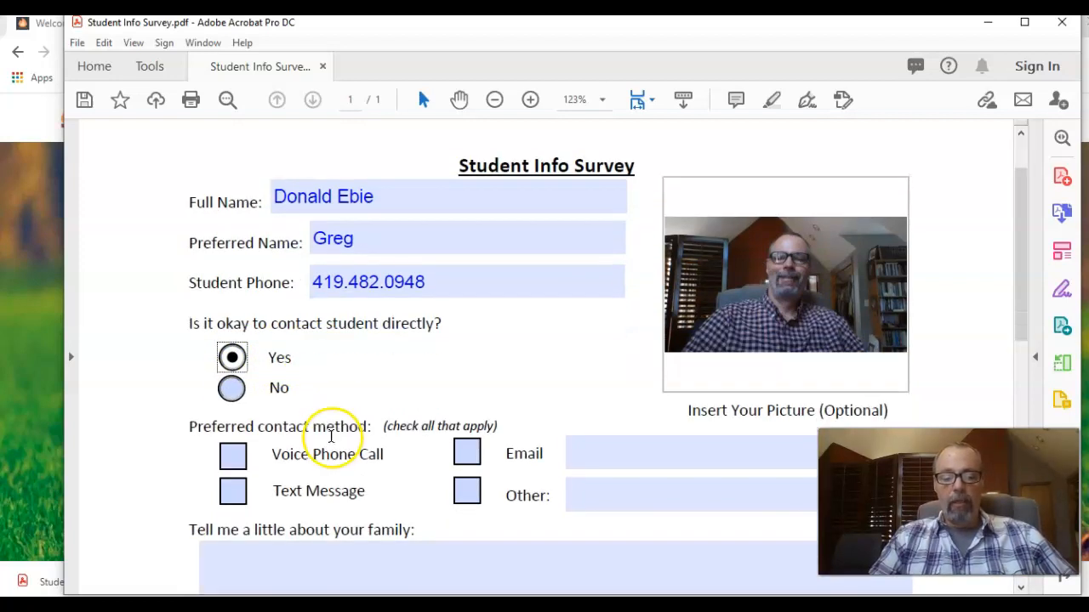
pyautogui.scroll(-1, 330, 435)
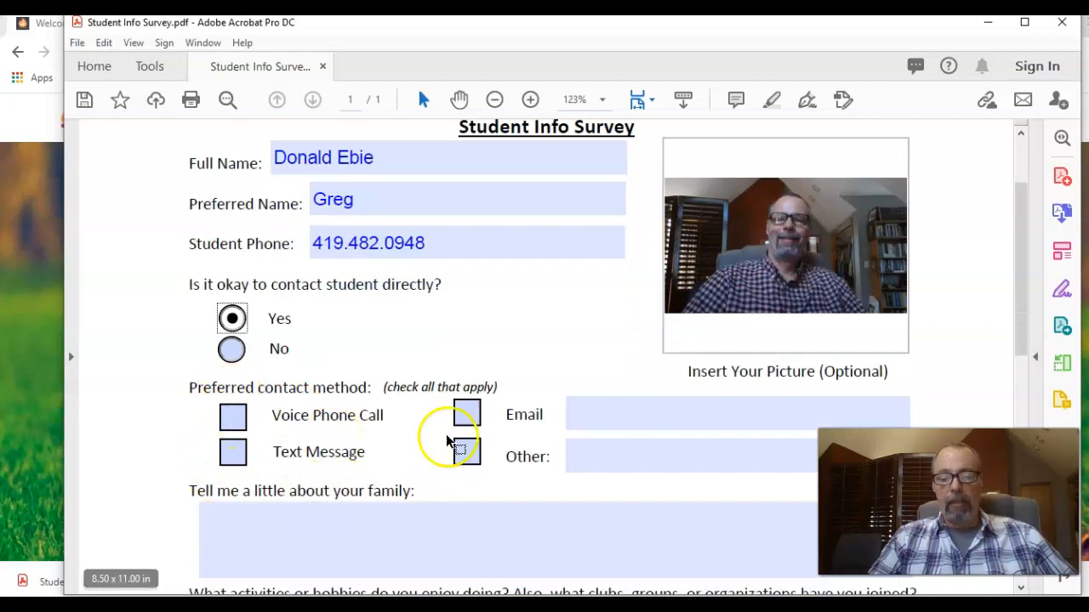
pyautogui.click(233, 418)
pyautogui.click(230, 464)
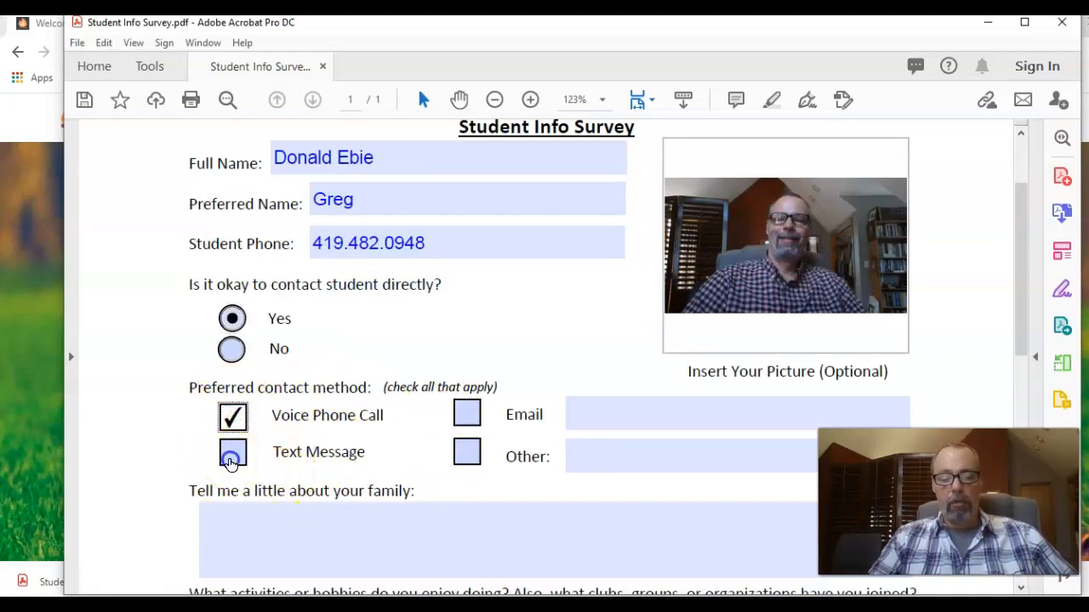
pyautogui.click(233, 416)
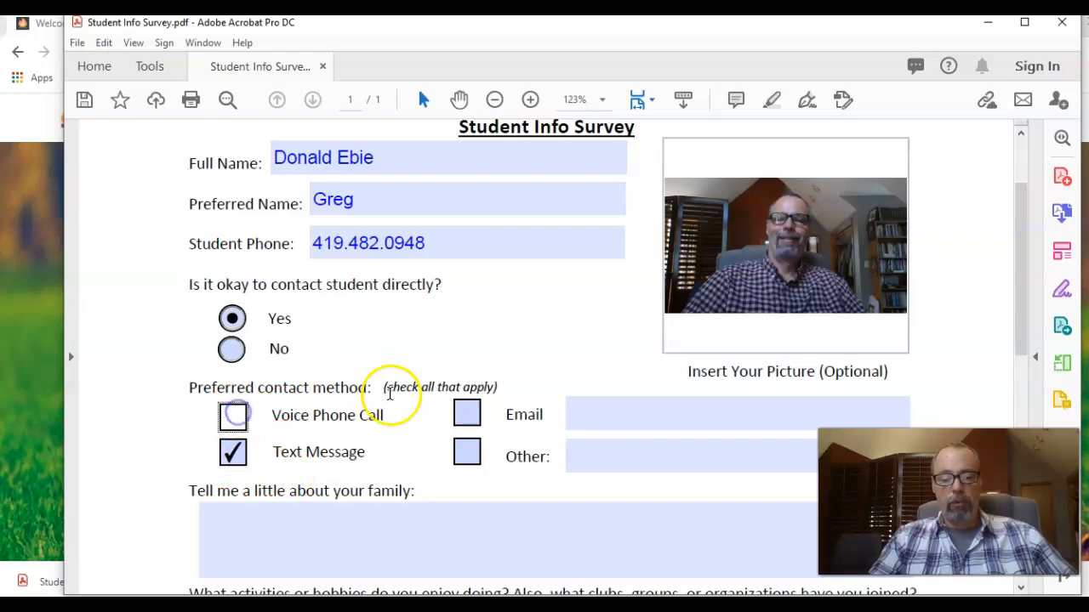
pyautogui.click(471, 423)
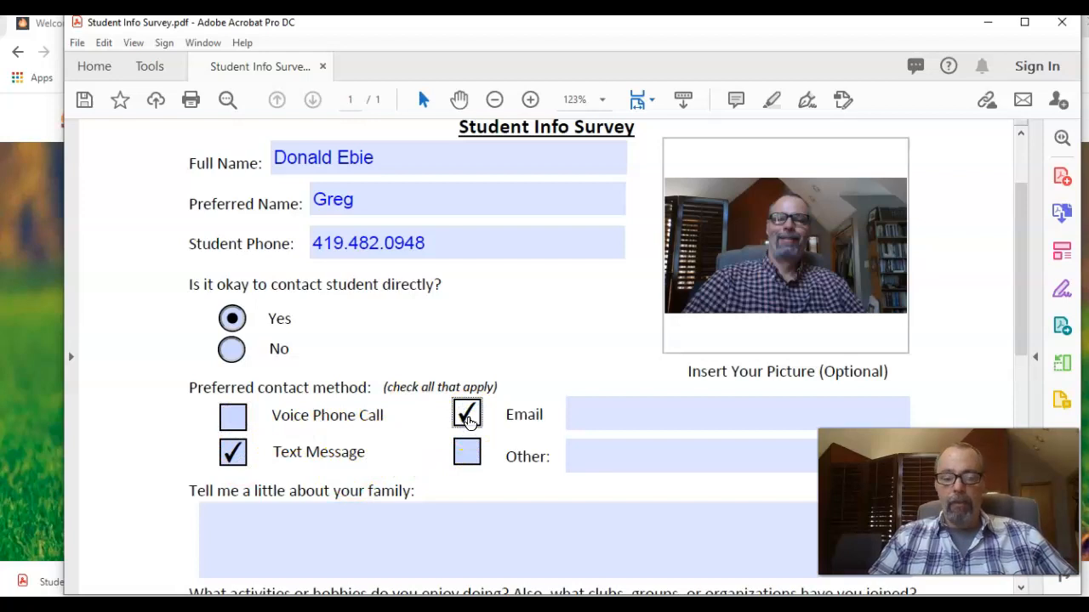
pyautogui.click(577, 414)
pyautogui.write('kdjflkasdjf')
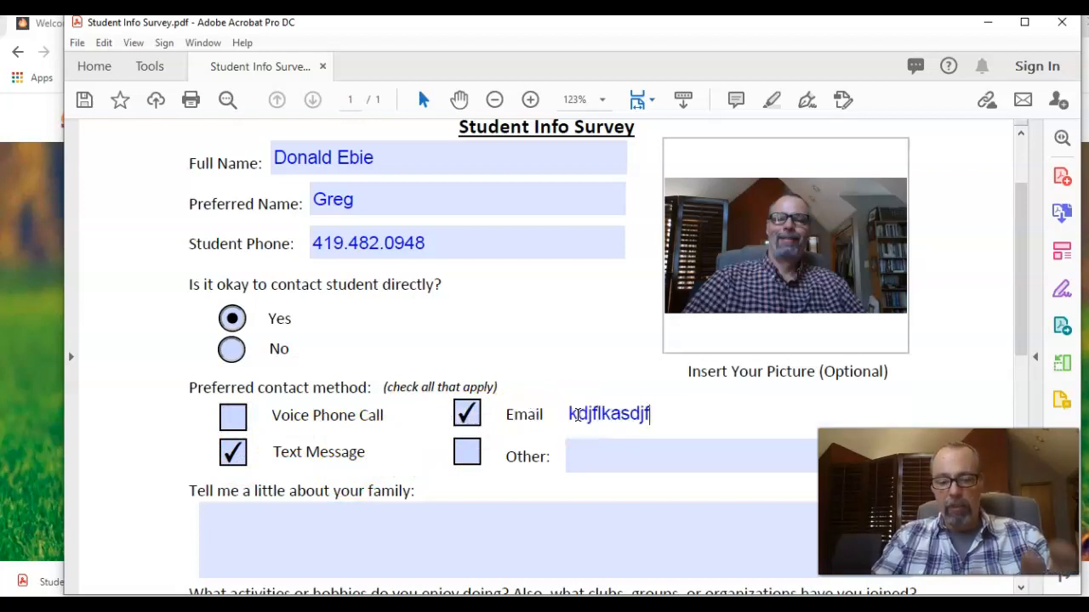
pyautogui.scroll(-2, 481, 364)
pyautogui.click(468, 378)
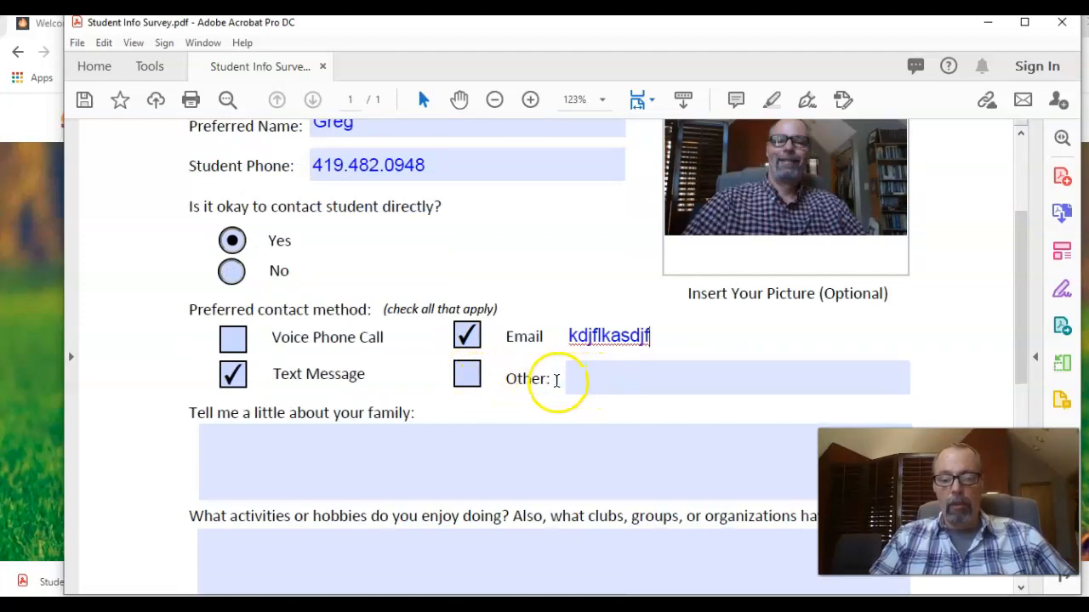
pyautogui.click(583, 381)
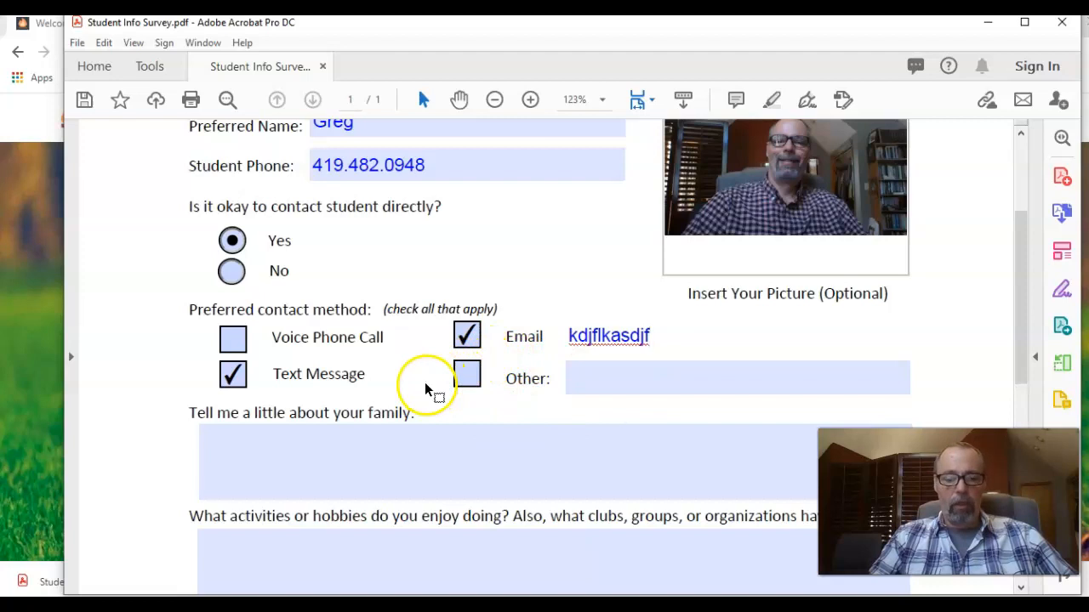
# Type "I have five kids and a dog named Oscar." into the family text box.
pyautogui.click(339, 454)
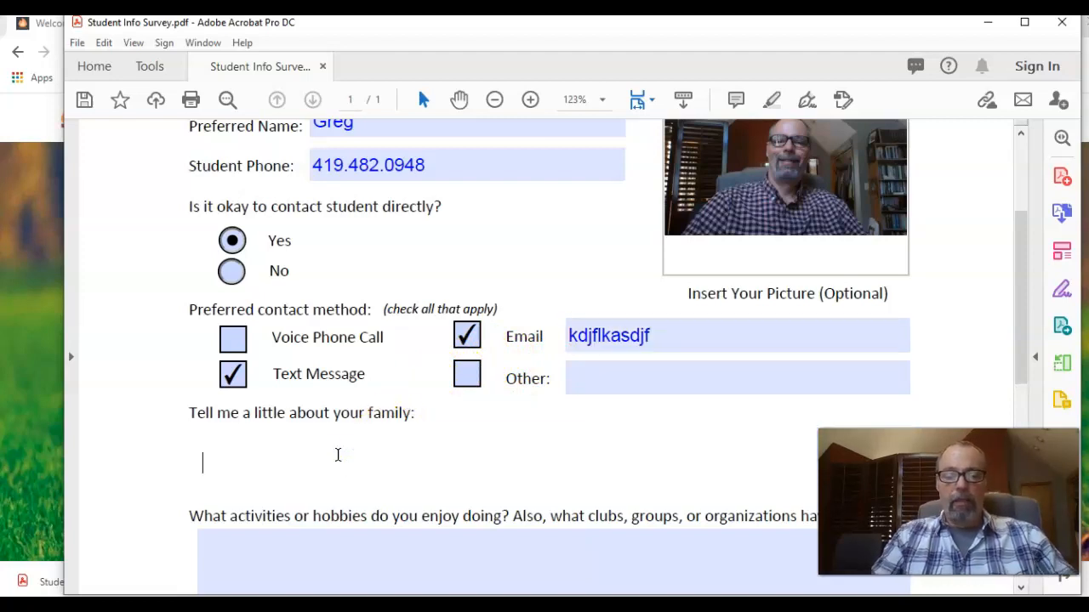
pyautogui.scroll(-1, 337, 455)
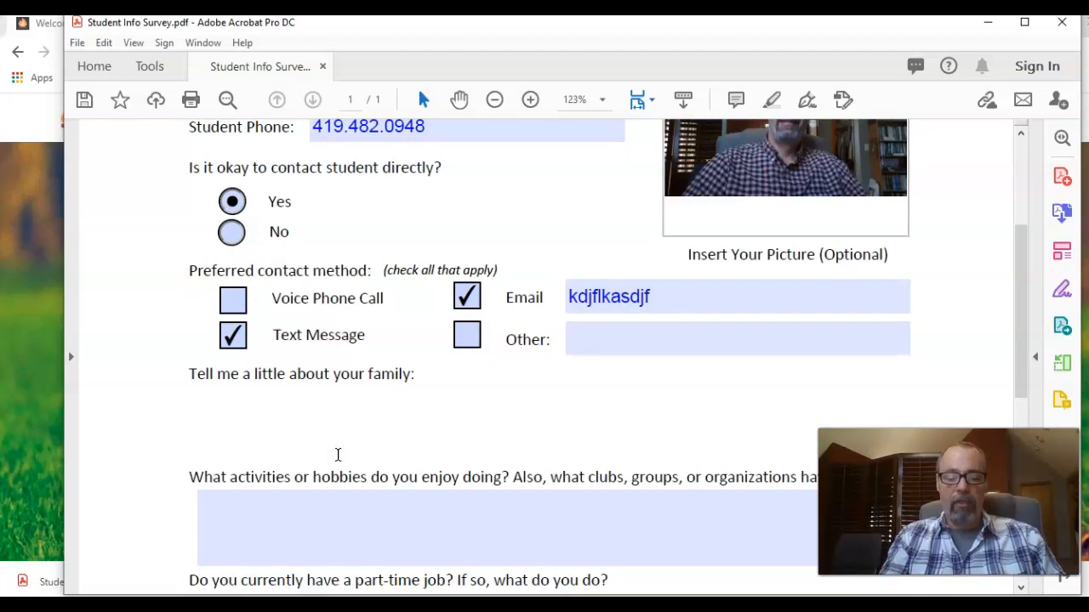
pyautogui.write('I hav')
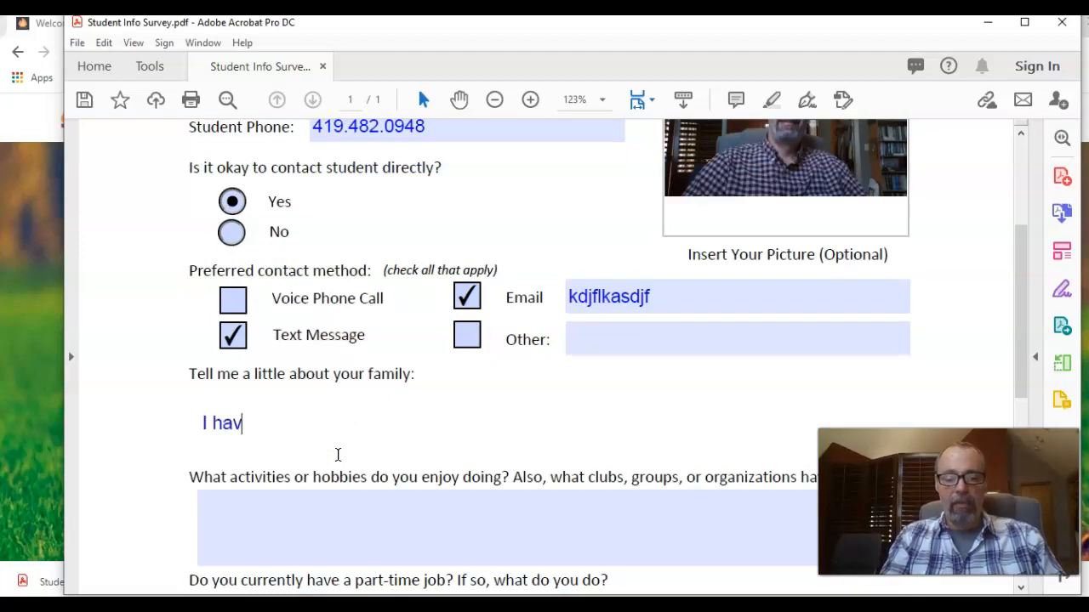
pyautogui.write('e five kids and a dog')
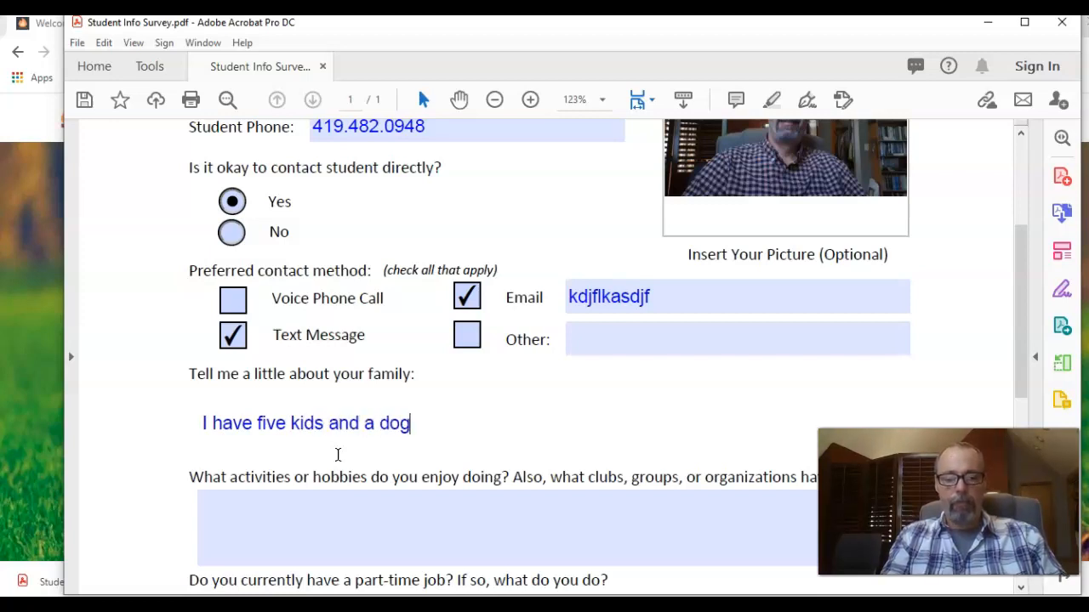
pyautogui.write(' named')
pyautogui.press('BackSpace')
pyautogui.write('Oscar.')
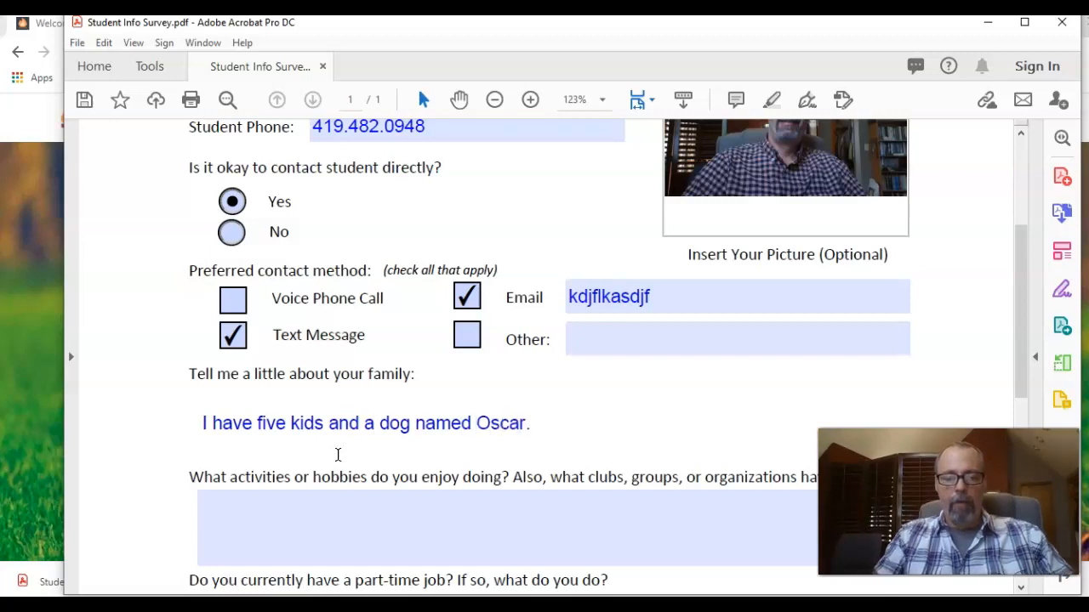
pyautogui.scroll(-5, 464, 423)
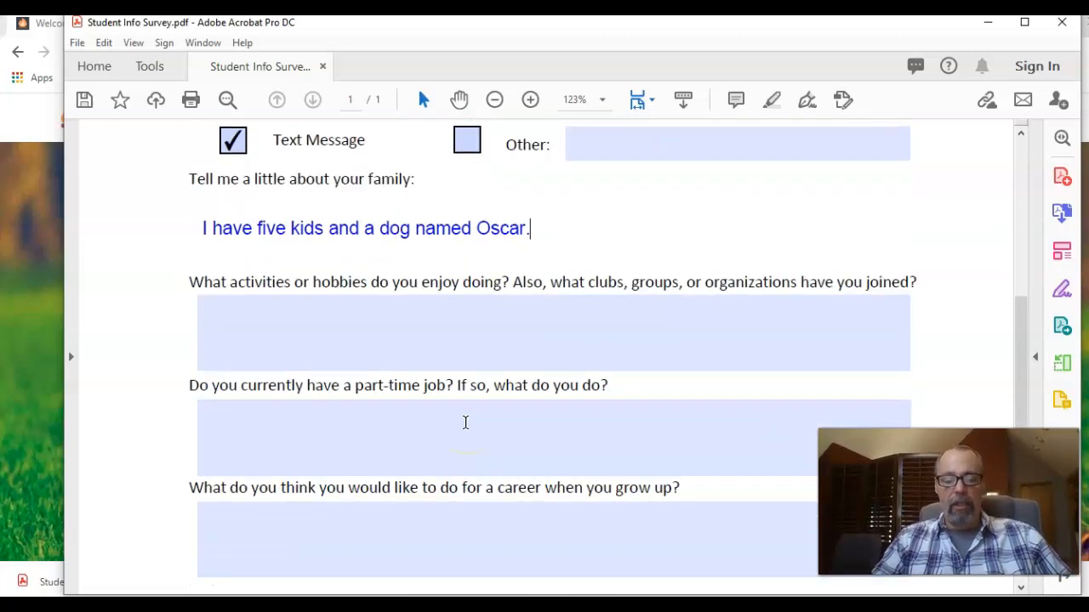
pyautogui.scroll(-1, 465, 423)
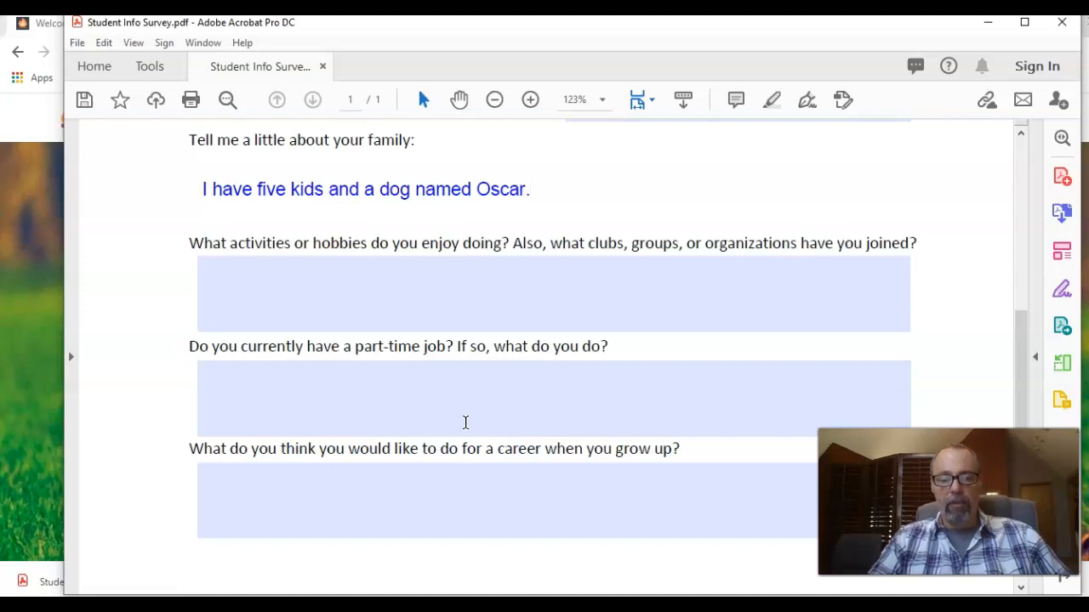
pyautogui.scroll(7, 465, 423)
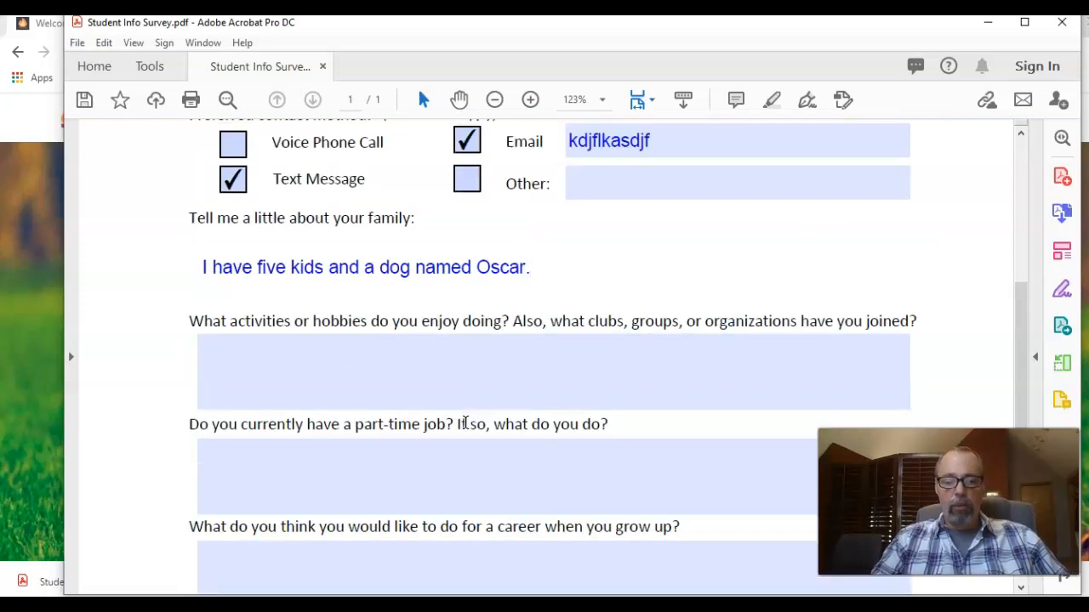
pyautogui.scroll(4, 466, 423)
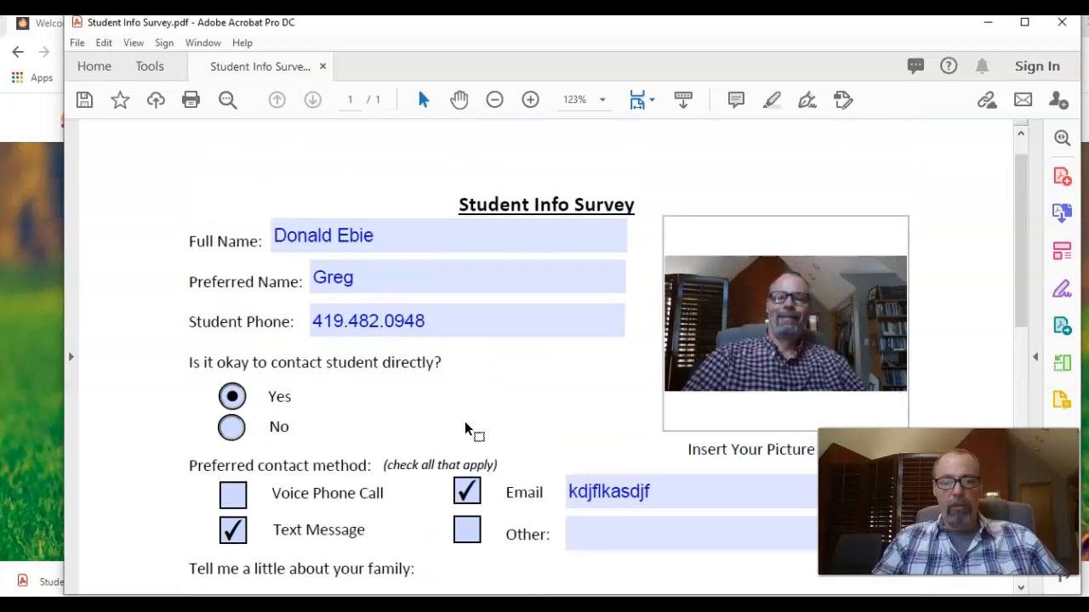
# Save the filled survey as a copy in the Transition folder with the student's surname appended to the name.
pyautogui.click(78, 44)
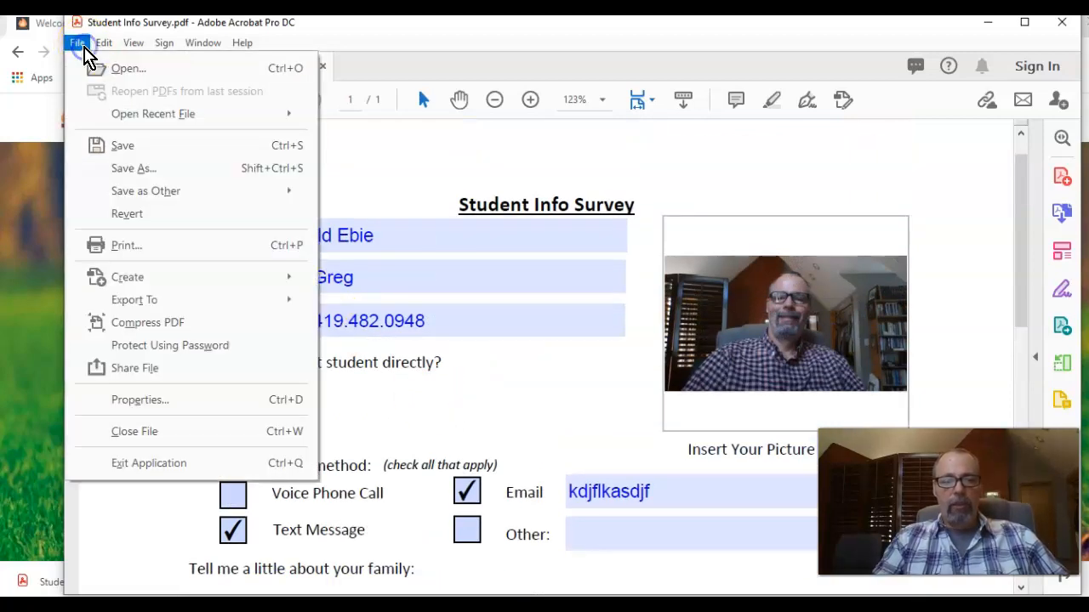
pyautogui.click(136, 169)
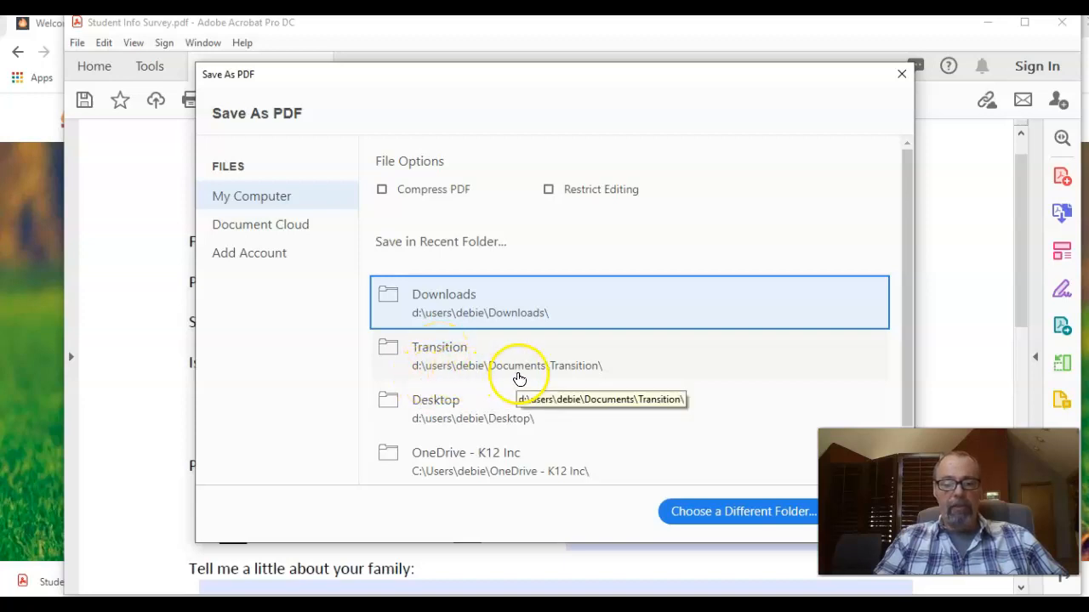
pyautogui.click(441, 357)
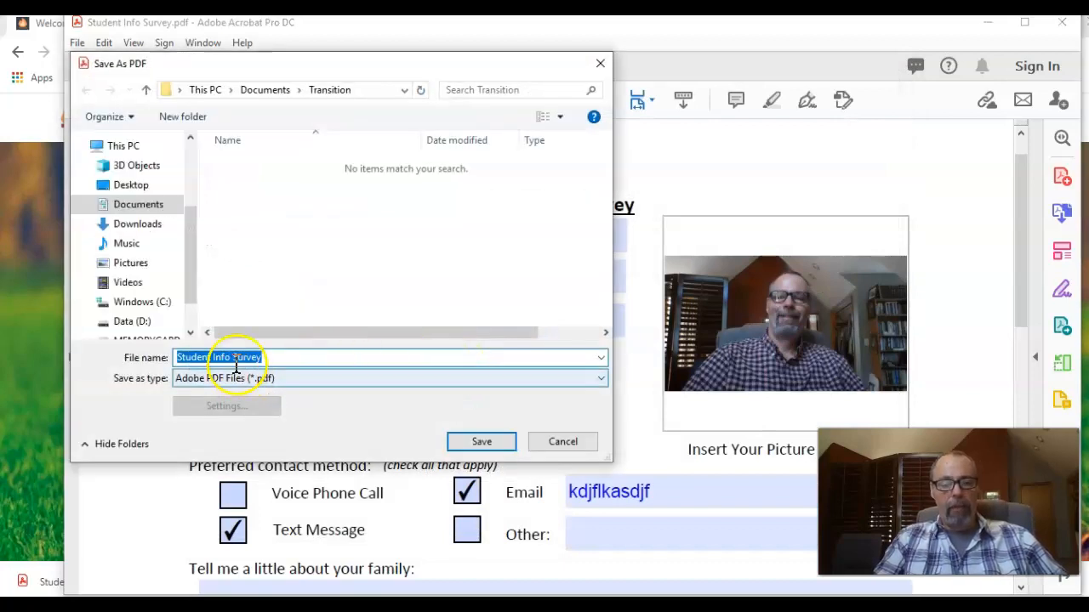
pyautogui.click(332, 355)
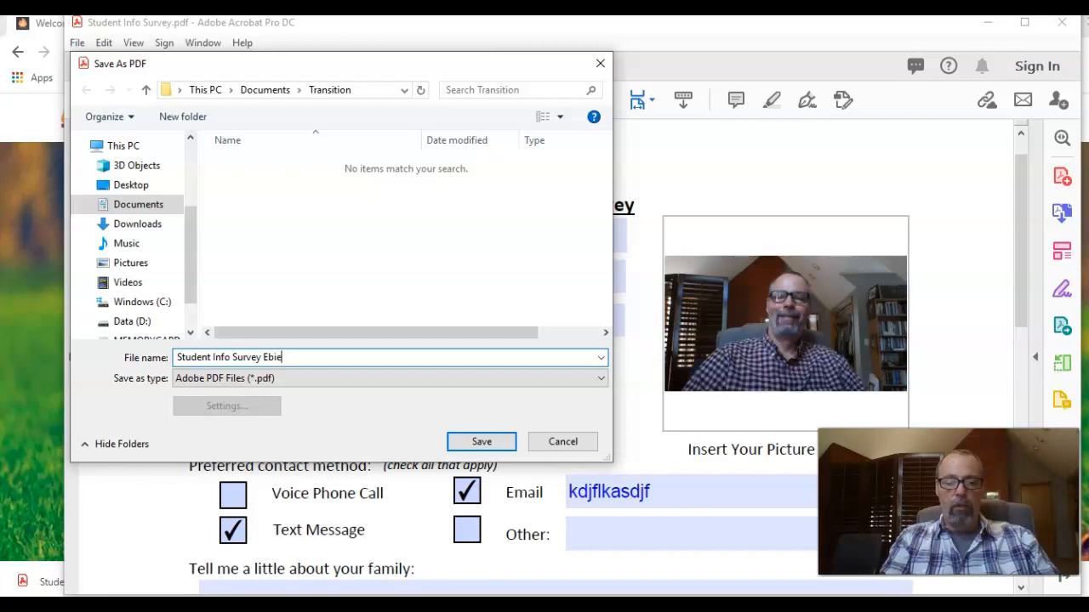
pyautogui.click(482, 444)
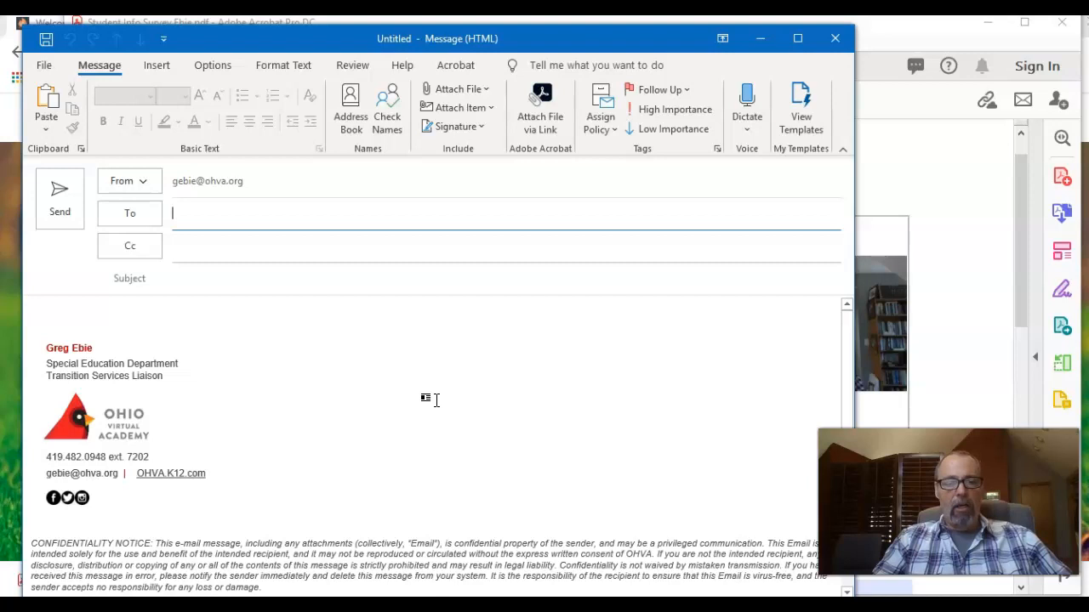
# Address the email to the school recipient's address and set the subject to 'welcome survey'.
pyautogui.moveTo(383, 377)
pyautogui.mouseDown()
pyautogui.moveTo(223, 263)
pyautogui.moveTo(220, 219)
pyautogui.mouseUp()
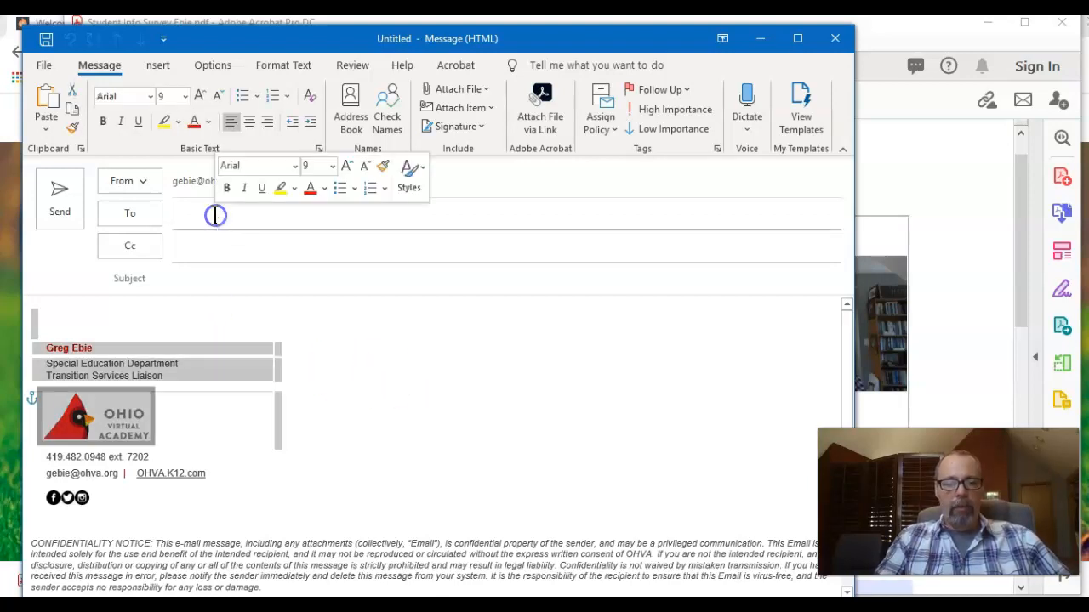
pyautogui.rightClick(218, 220)
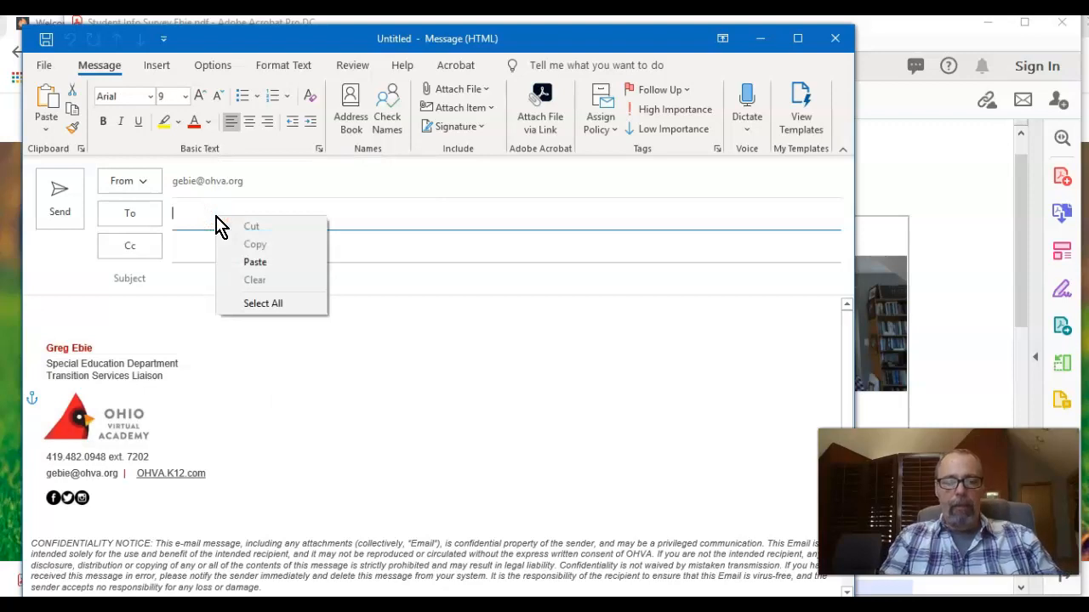
pyautogui.click(192, 214)
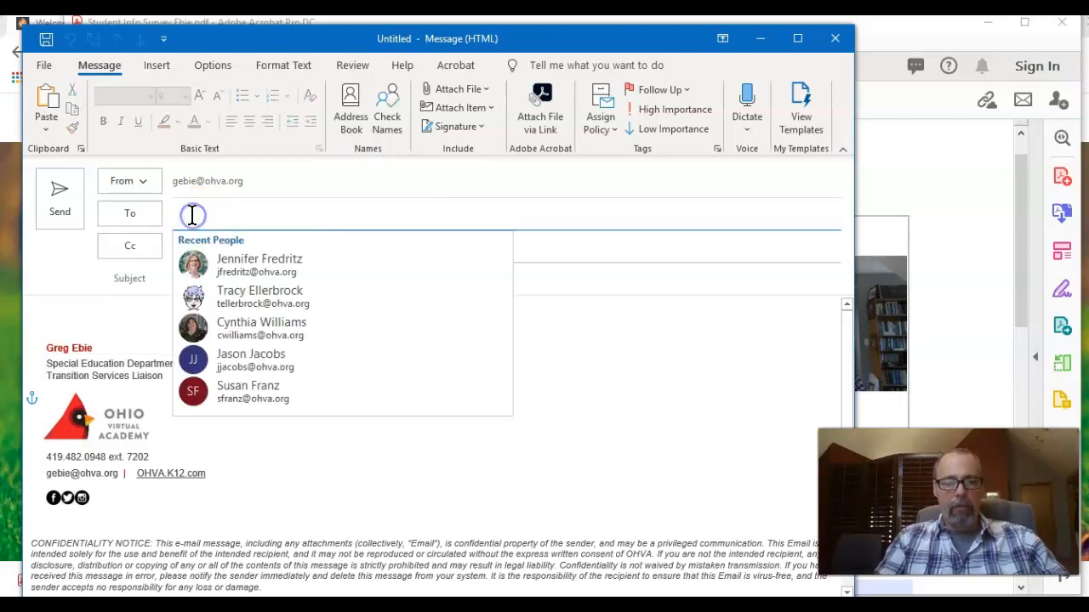
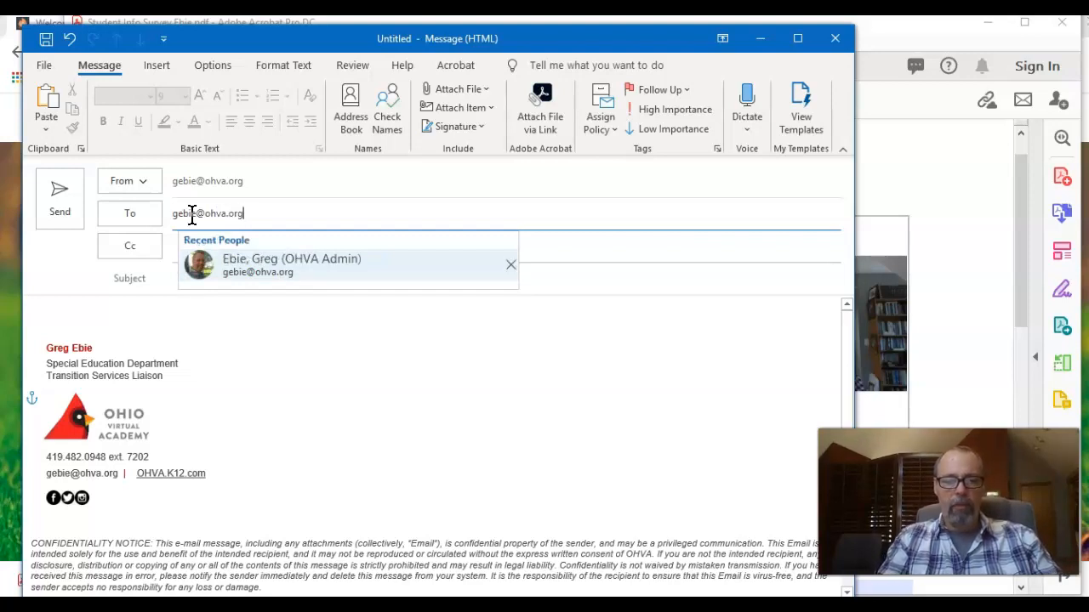
pyautogui.click(173, 278)
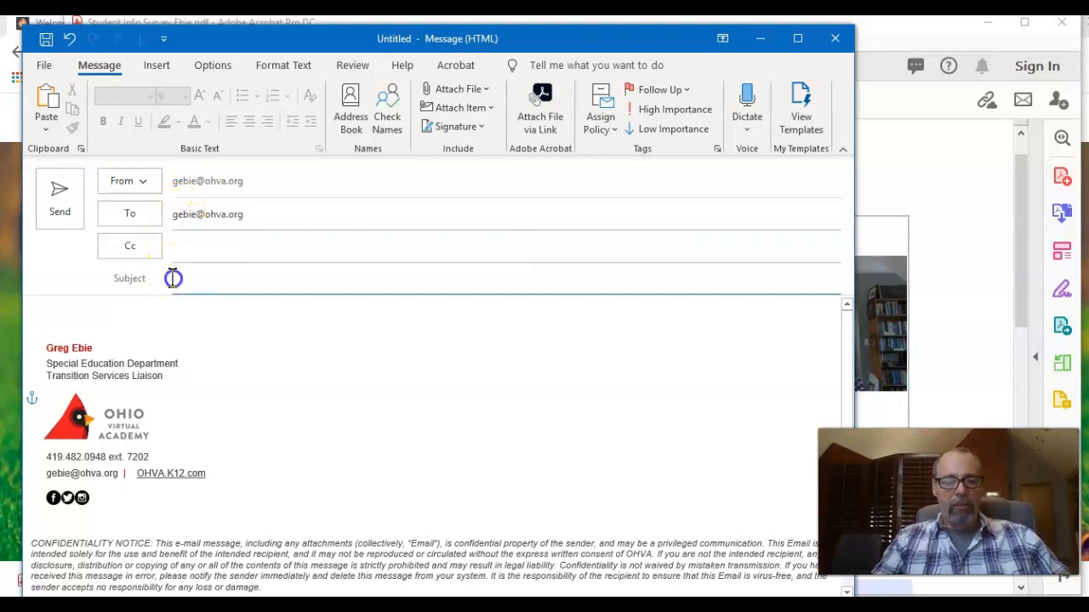
pyautogui.write('welcome survey')
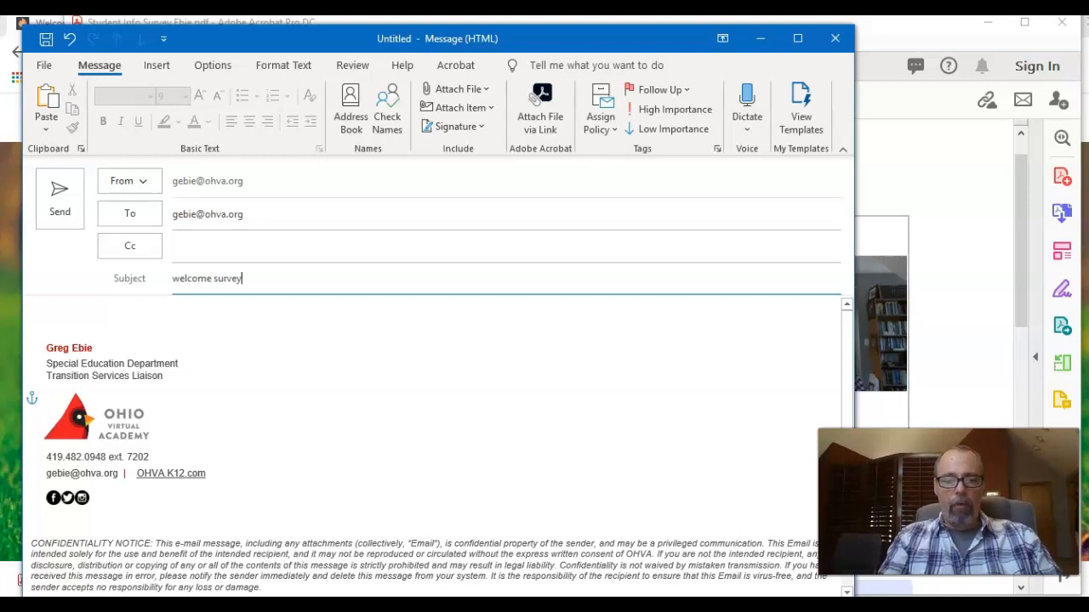
pyautogui.click(98, 316)
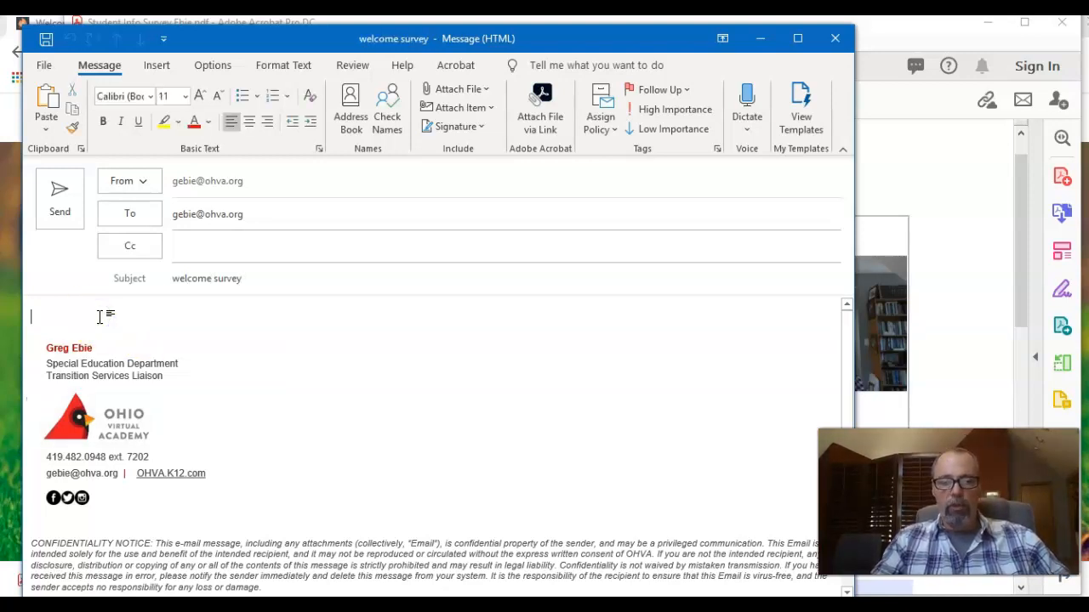
# Type 'message' in the body and attach the renamed survey PDF from the Transition folder.
pyautogui.write('message')
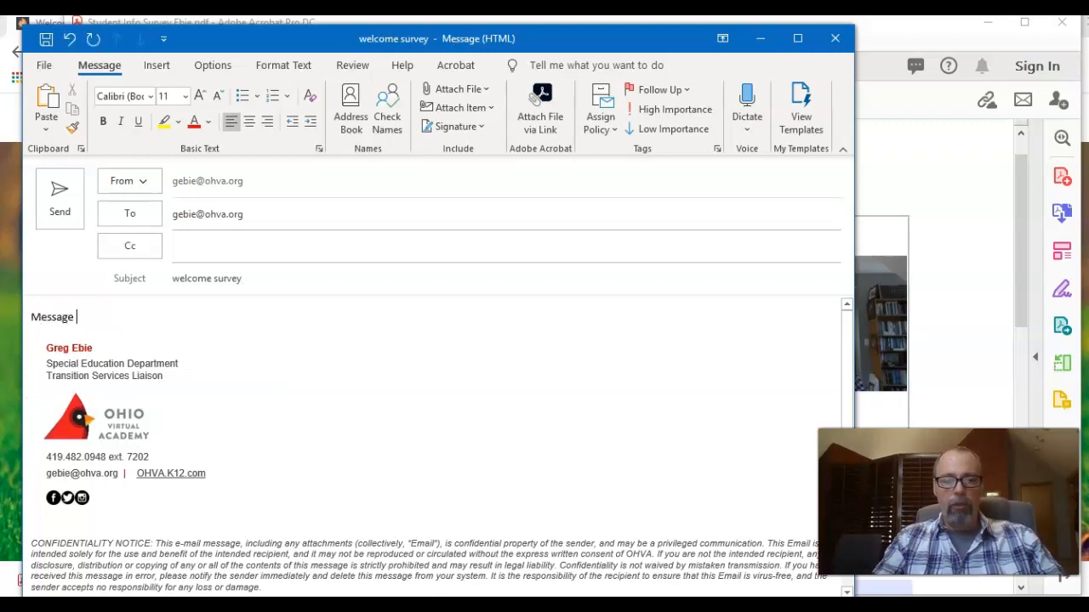
pyautogui.click(457, 92)
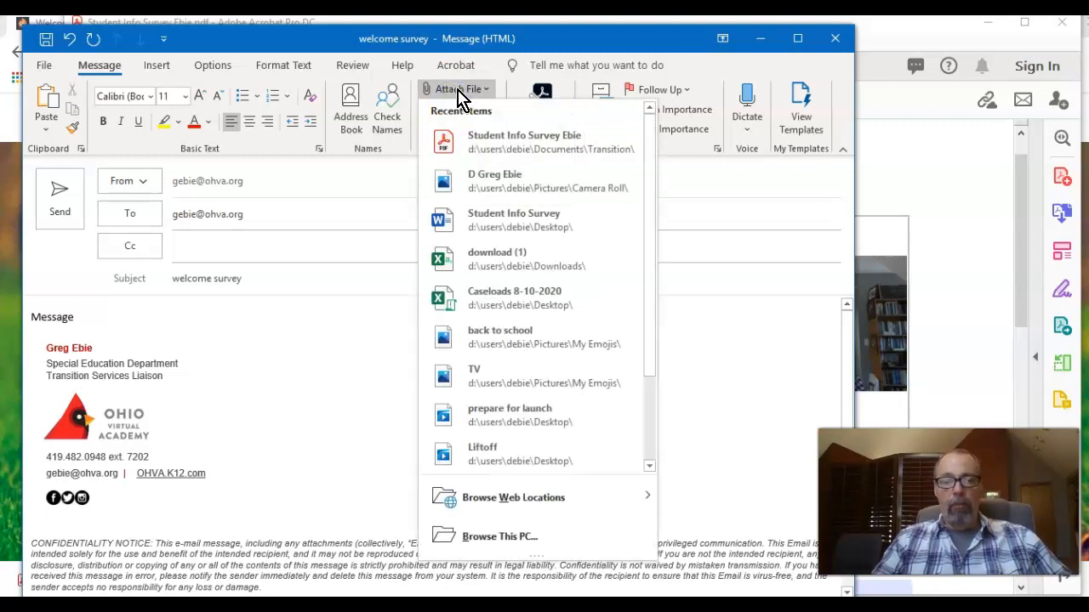
pyautogui.click(576, 142)
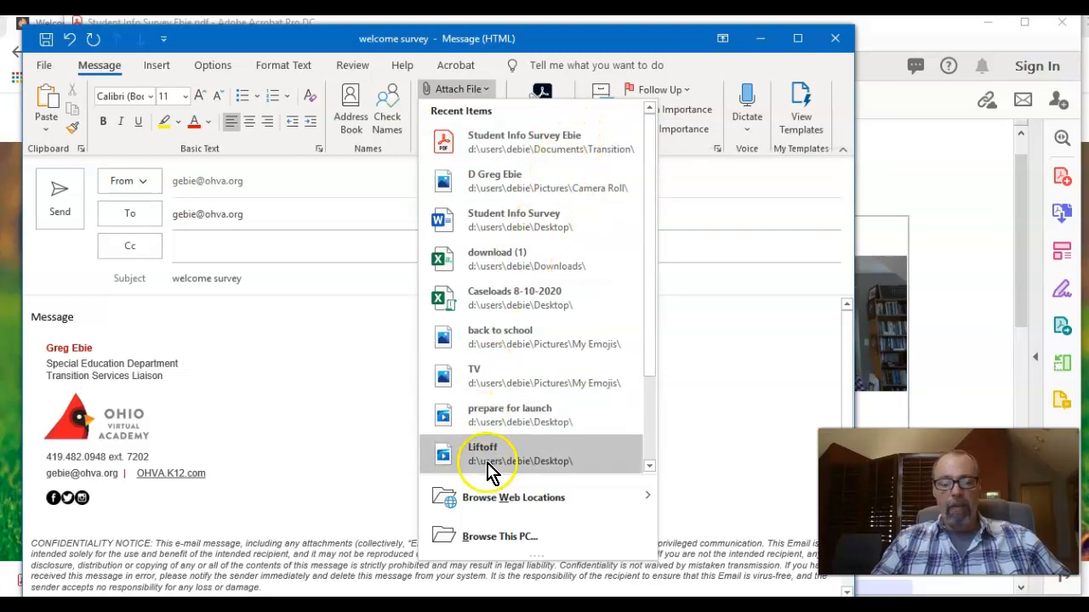
pyautogui.click(505, 537)
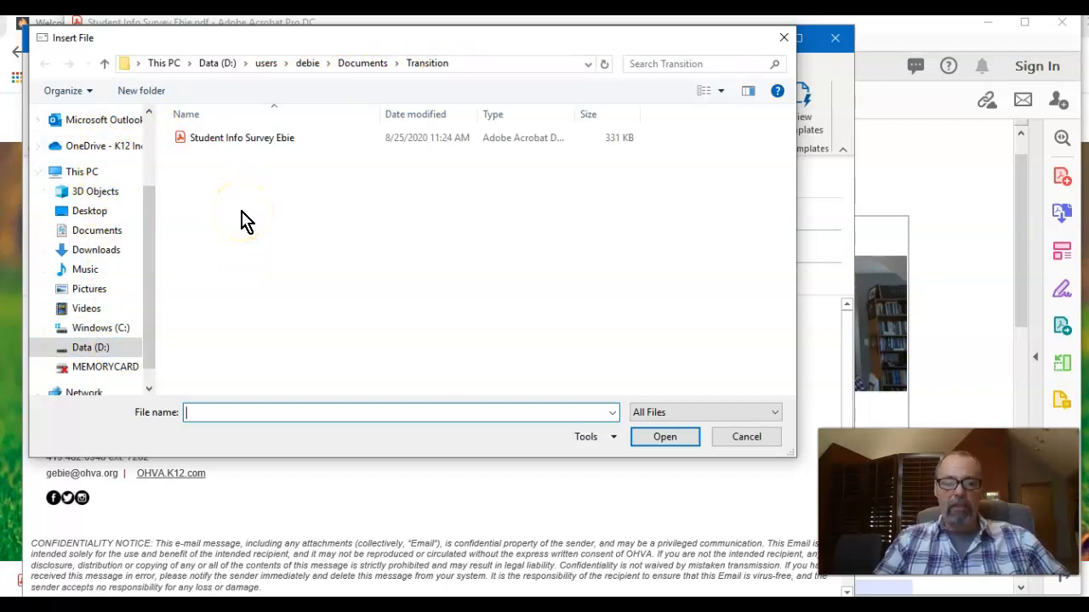
pyautogui.click(236, 138)
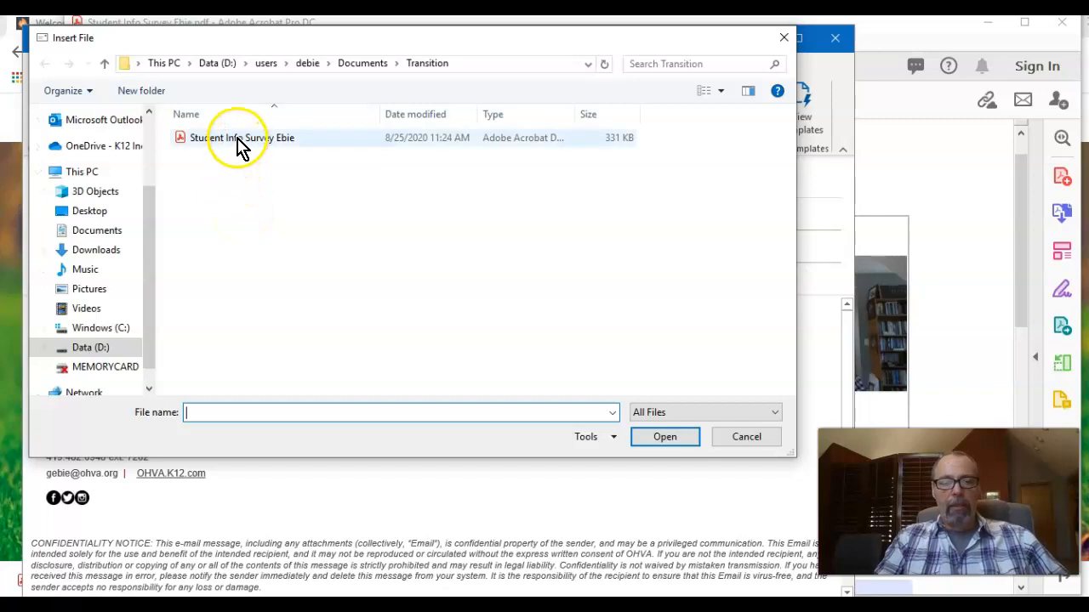
pyautogui.click(652, 439)
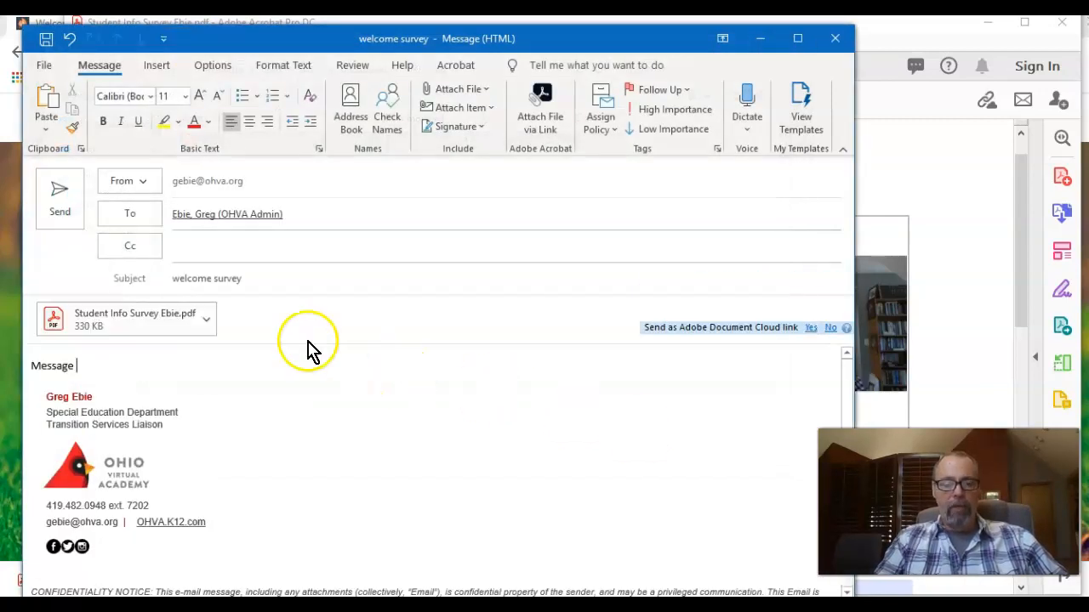
# Send the welcome survey email with the survey PDF attached.
pyautogui.click(301, 348)
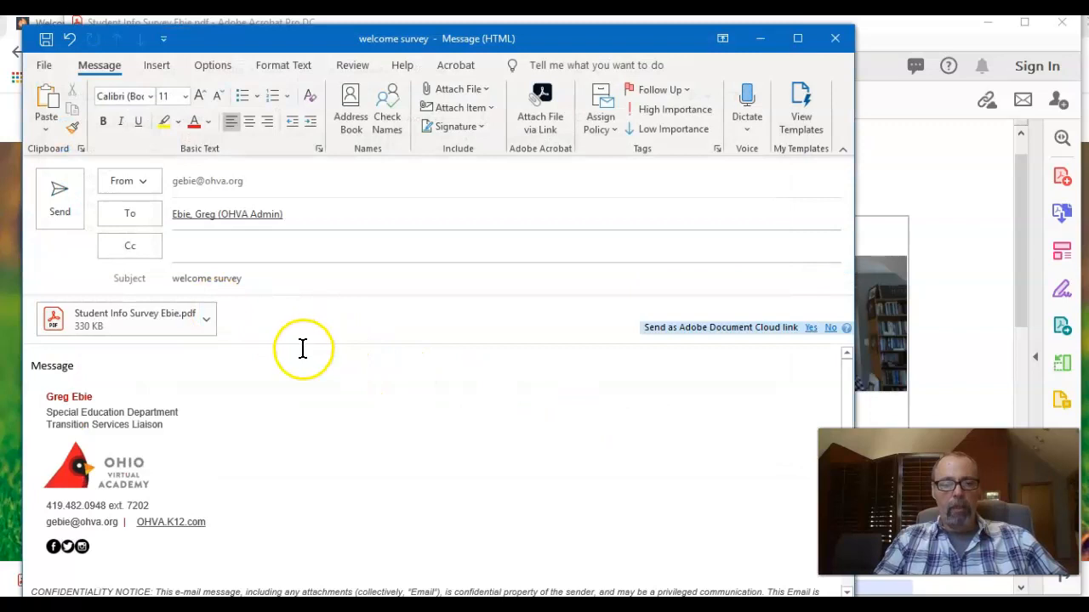
pyautogui.click(65, 202)
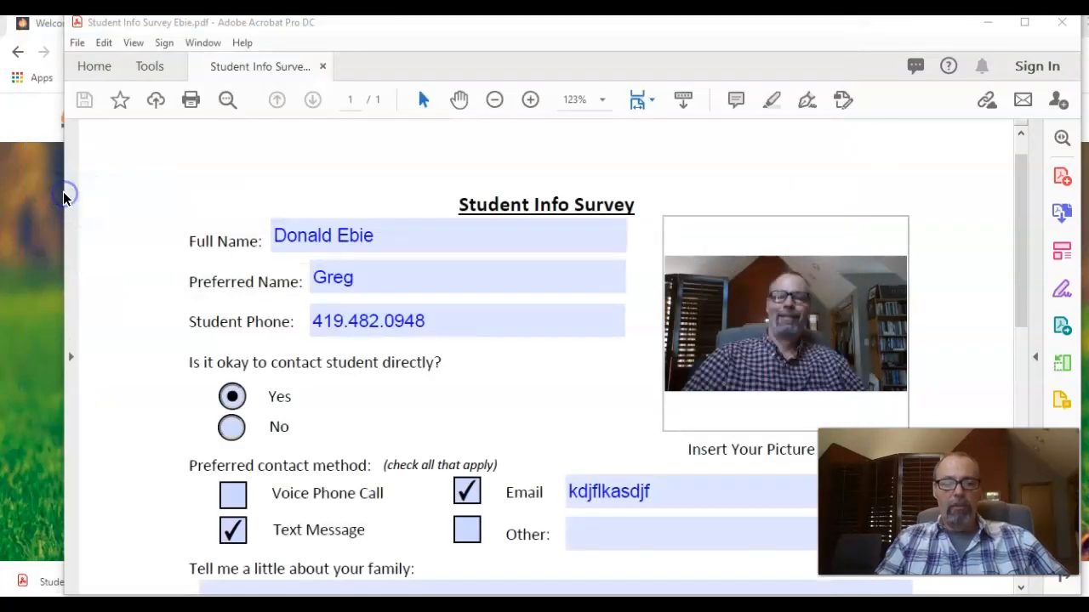